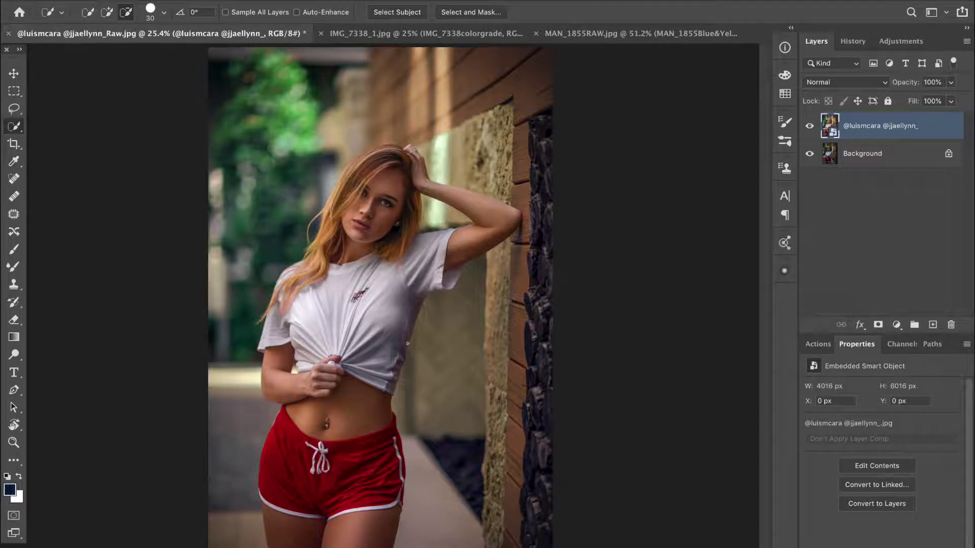
click(809, 126)
click(809, 127)
click(810, 126)
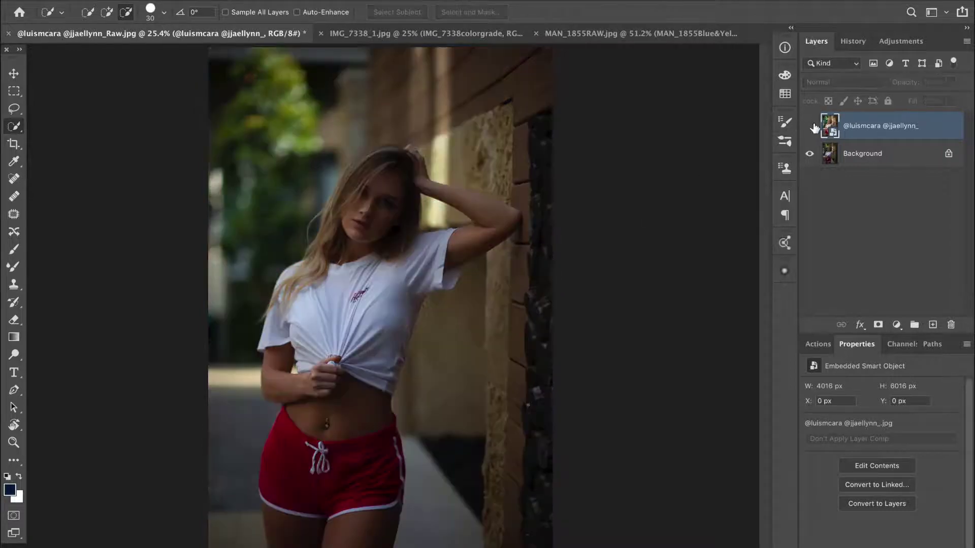
click(810, 126)
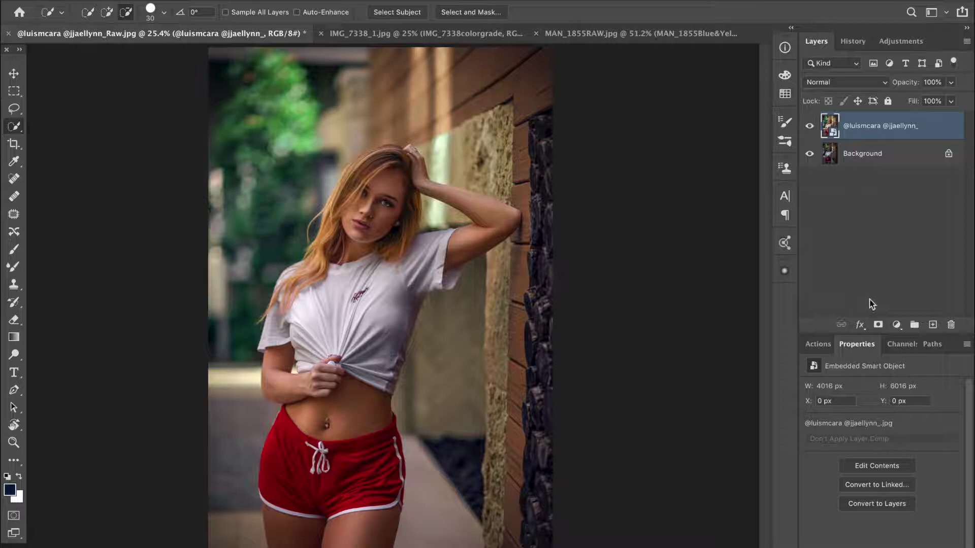
Step: Add a Curves adjustment layer set to Multiply blending
click(896, 324)
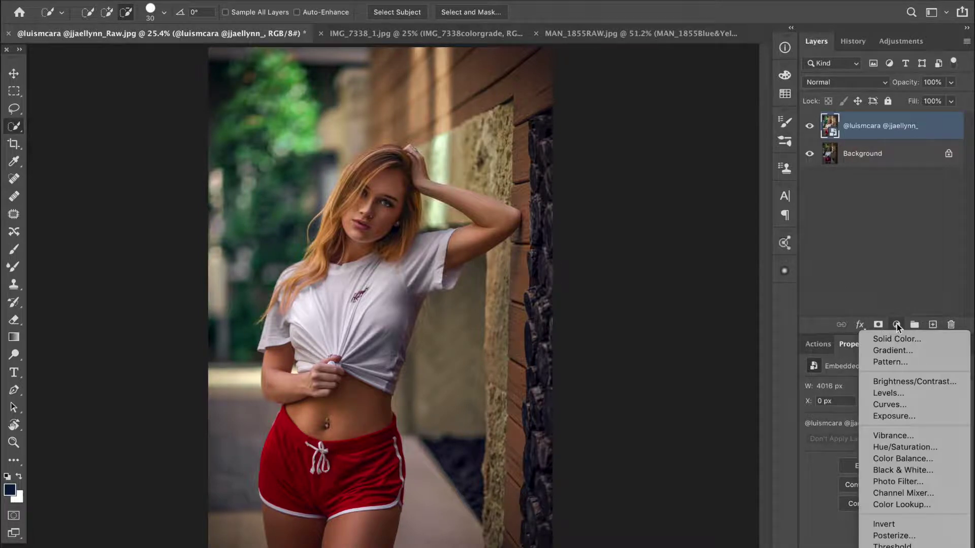
click(899, 323)
click(899, 323)
click(906, 405)
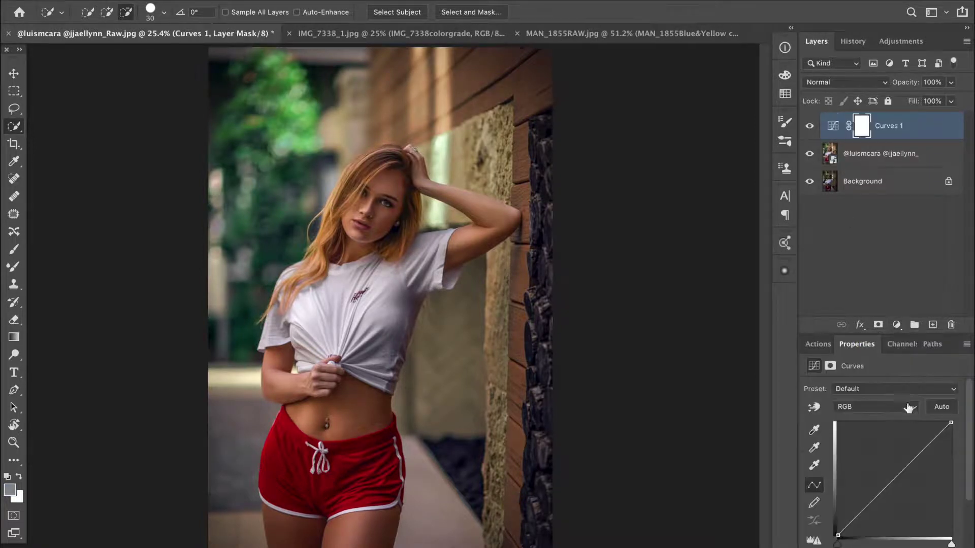
click(843, 83)
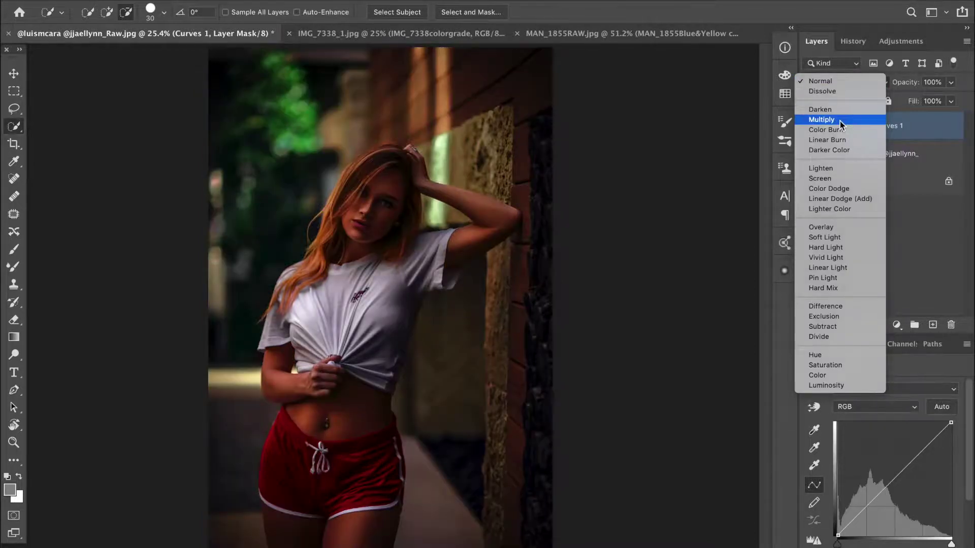
click(840, 121)
Step: Rename the Curves layer to 'Burn' and invert its mask to black
double_click(896, 127)
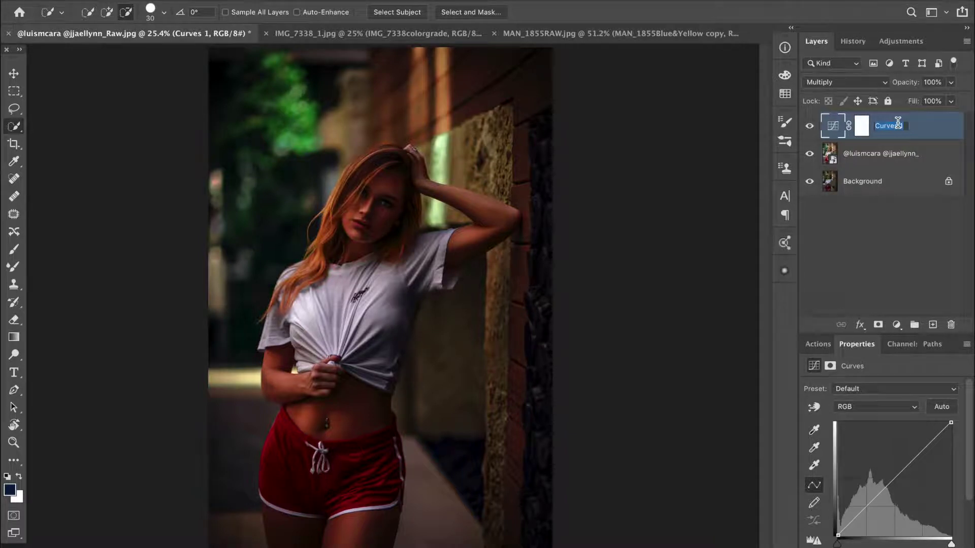
text(Burn)
key(Return)
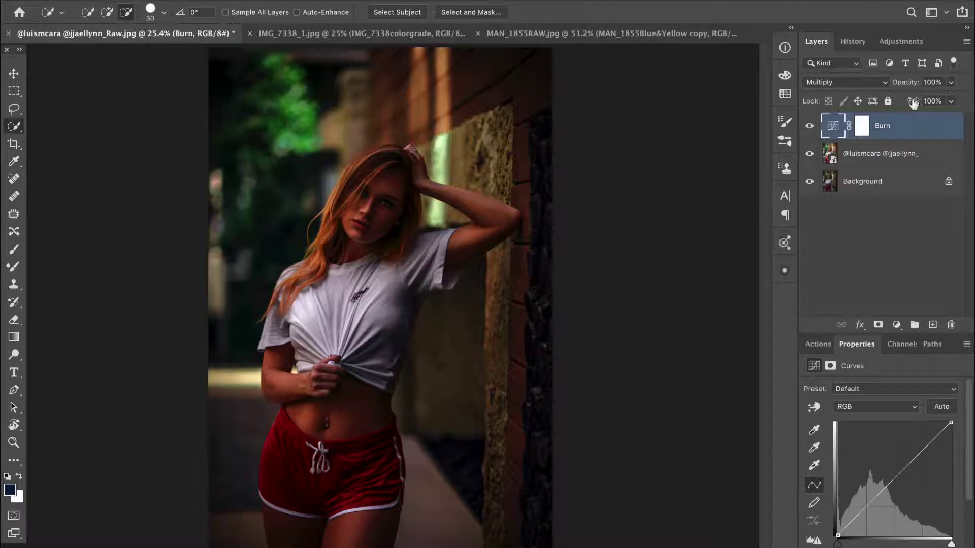
click(862, 126)
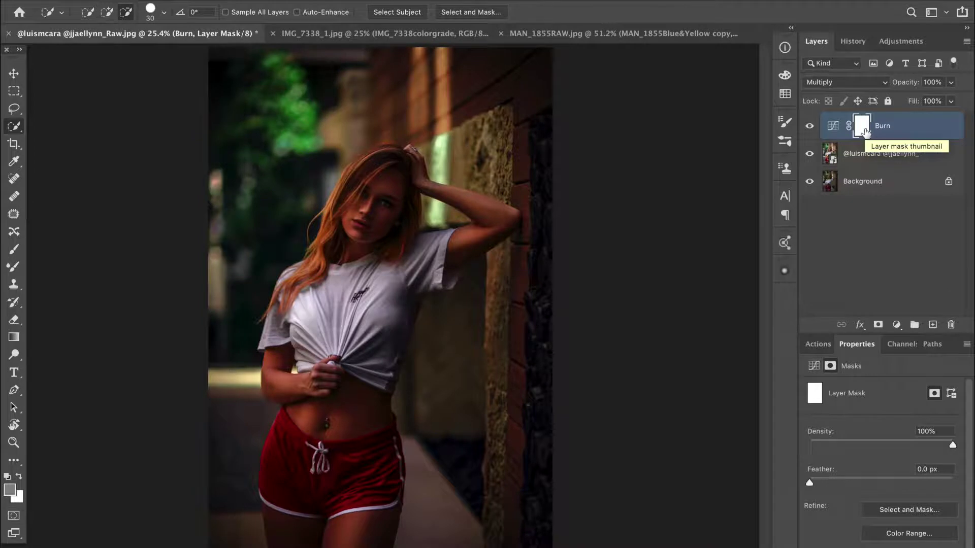
key(ctrl+i)
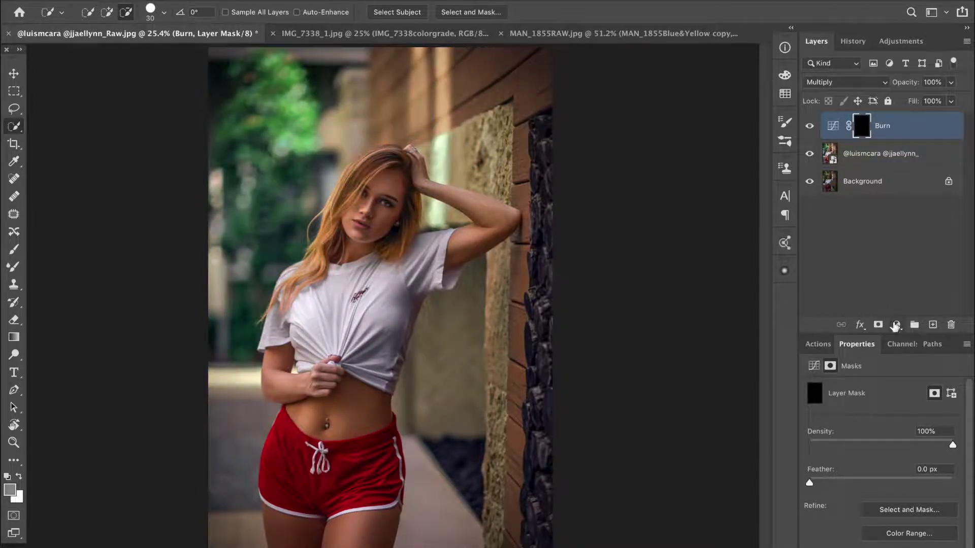
Step: Add another Curves layer in Screen blending with its mask inverted to black
click(897, 325)
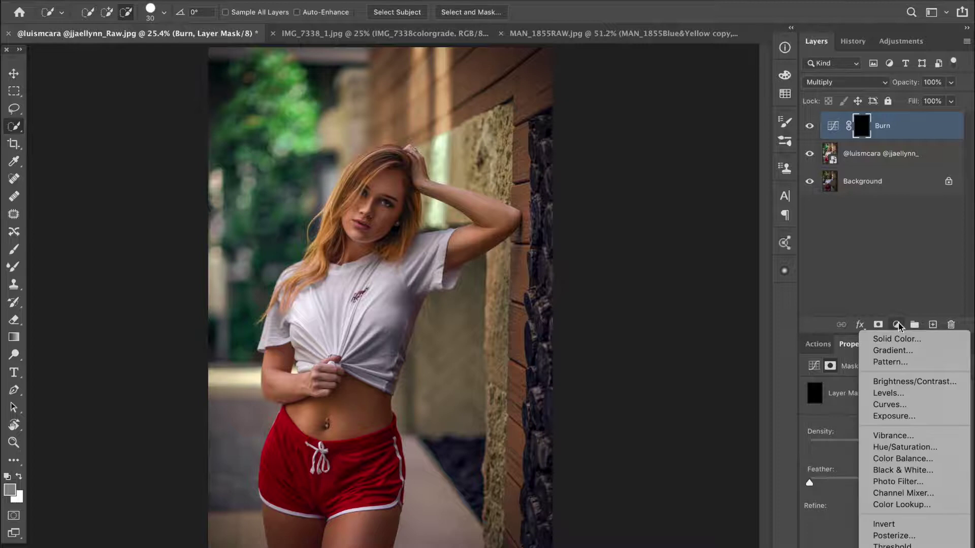
click(903, 404)
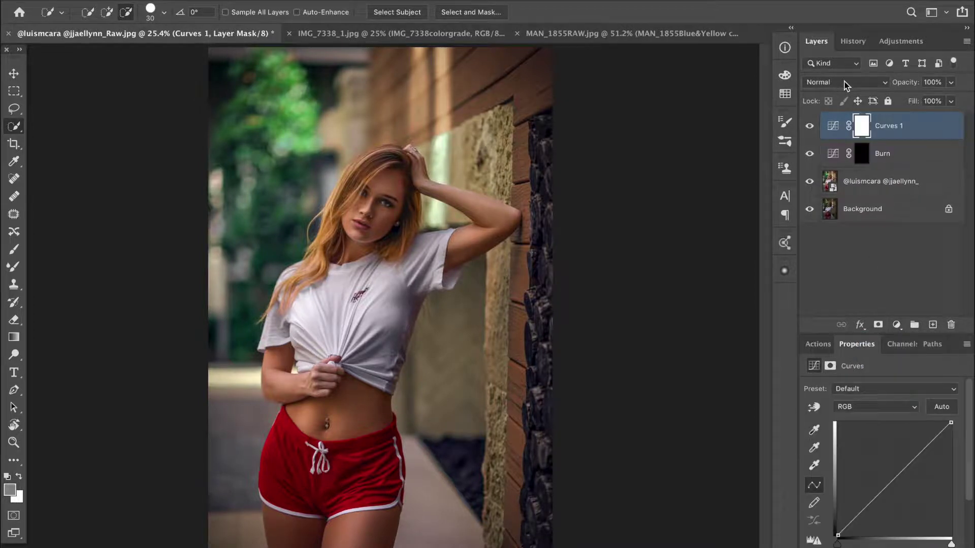
click(845, 82)
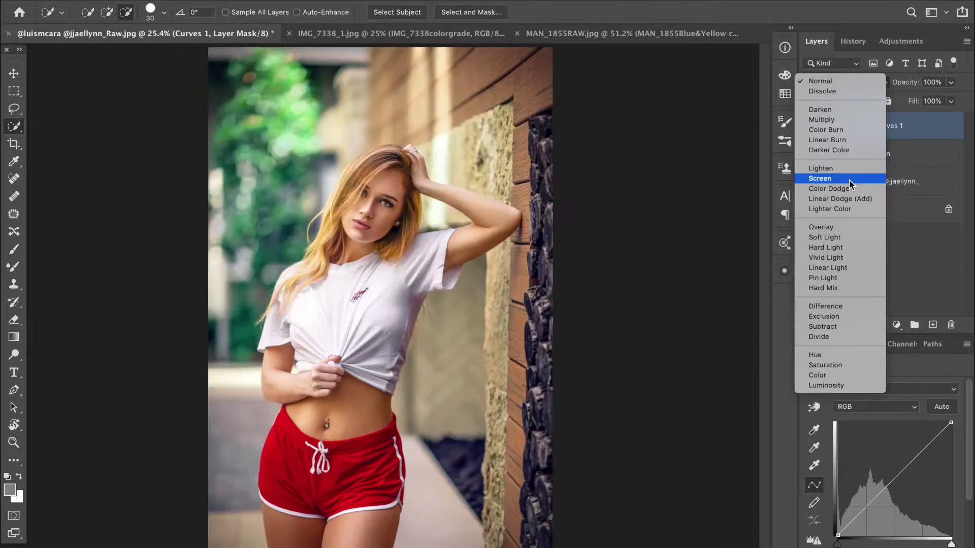
click(848, 180)
click(862, 126)
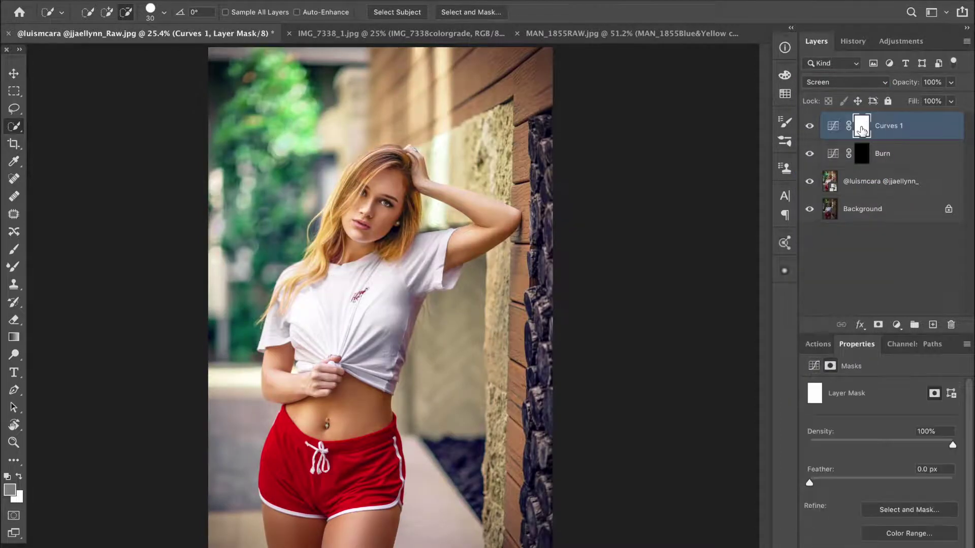
key(ctrl+i)
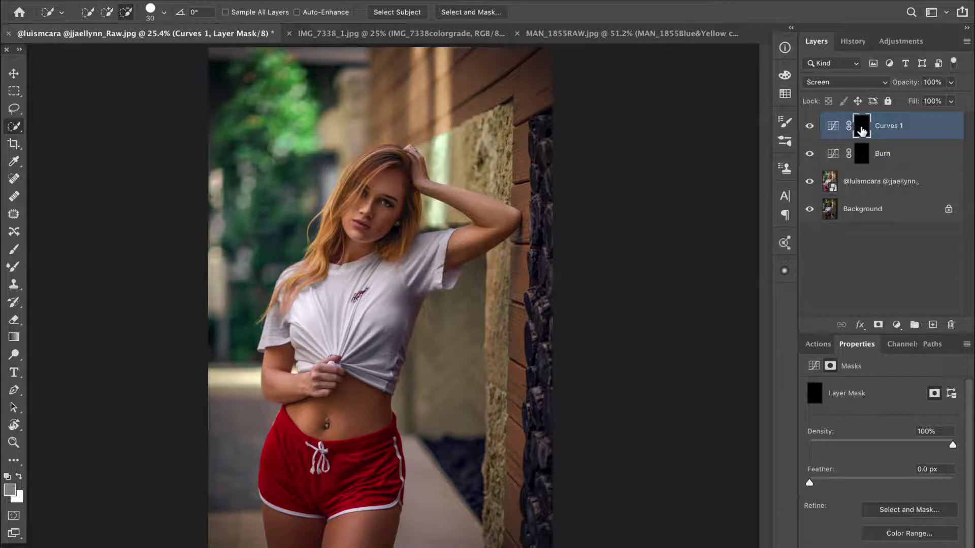
Step: Rename the new Curves layer to 'Dodge'
double_click(886, 127)
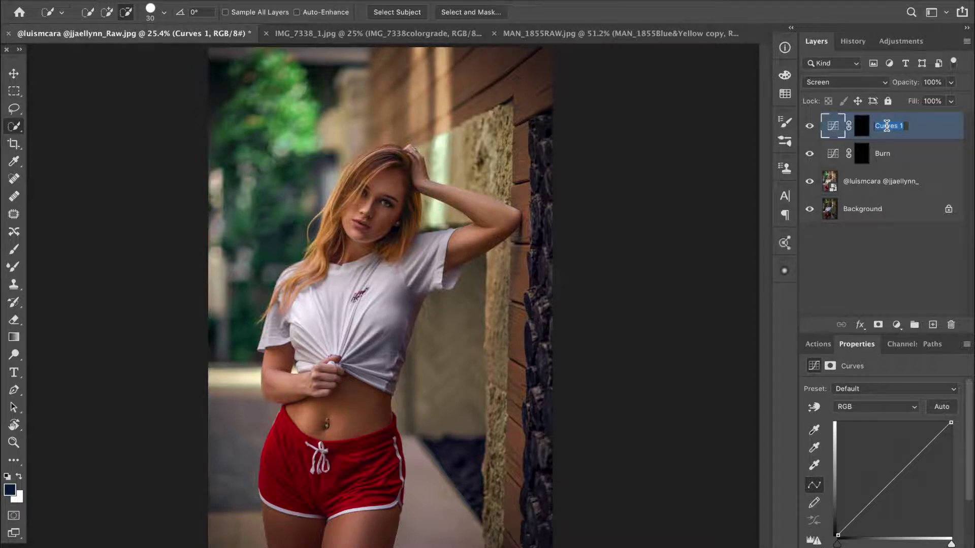
text(Dodge)
key(Return)
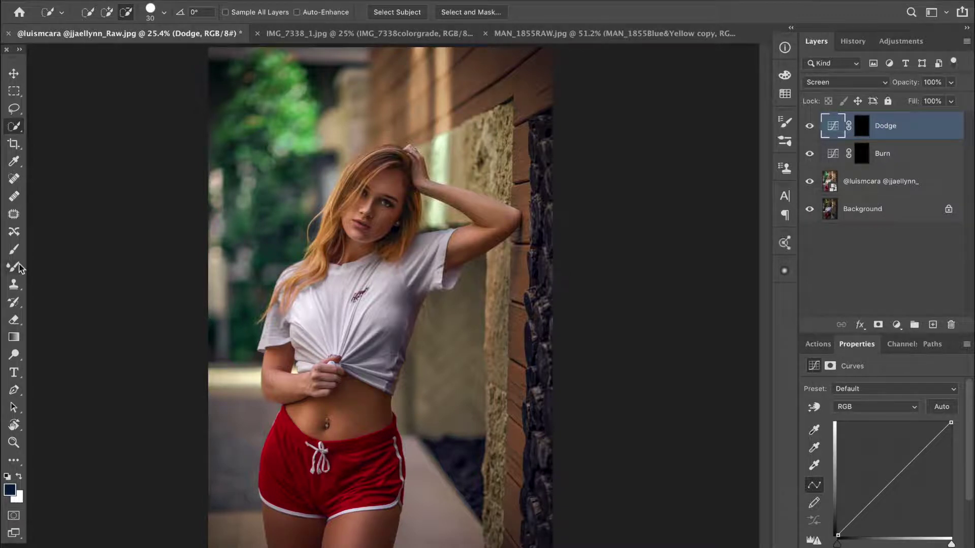
click(14, 249)
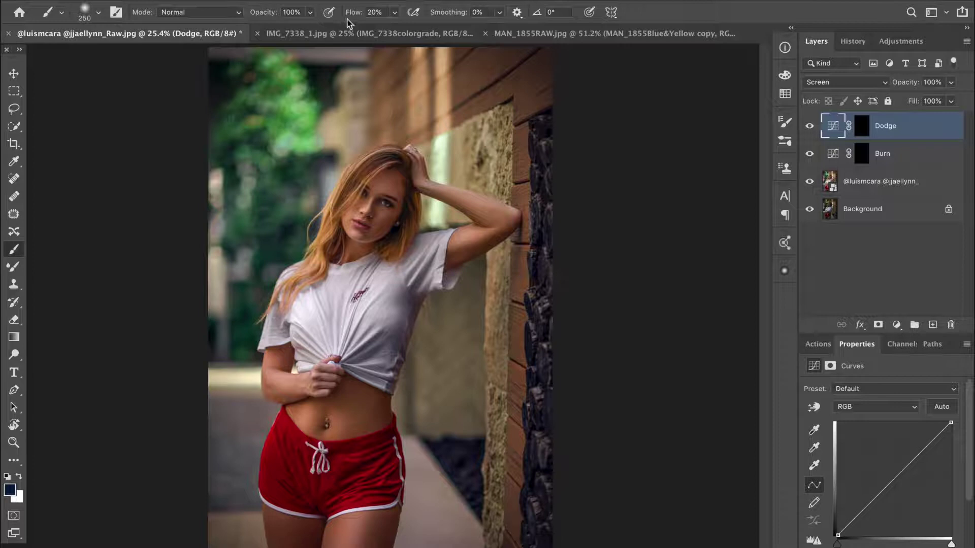
Step: Set the brush flow to 5%
drag(350, 15, 396, 16)
text(1)
key(Return)
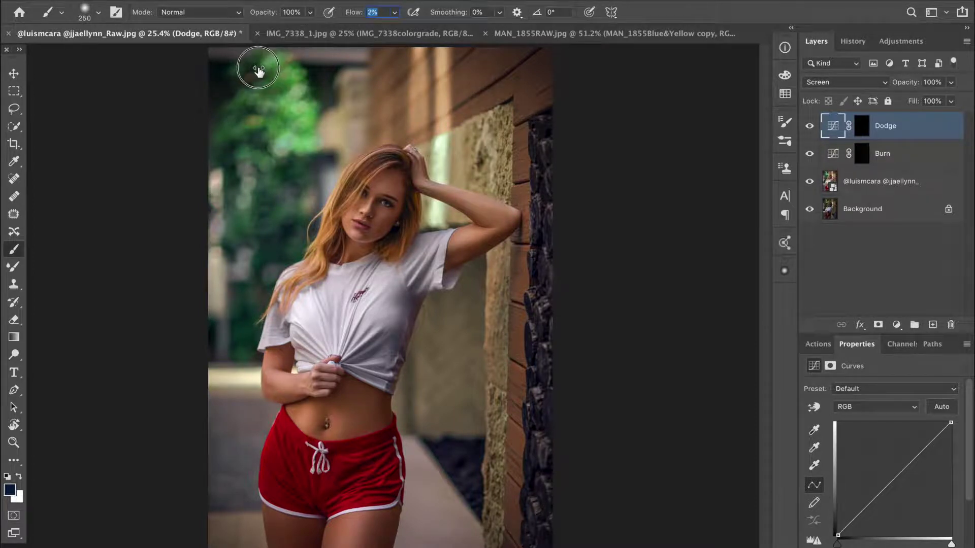
text(5)
key(Return)
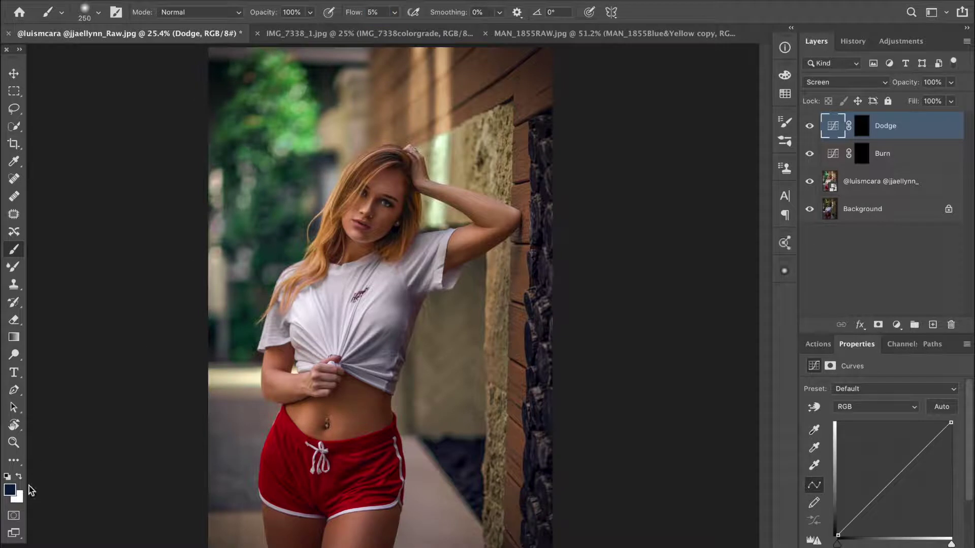
Step: Make white the foreground painting colour
click(10, 490)
drag(47, 108, 15, 84)
click(322, 77)
key(d)
key(x)
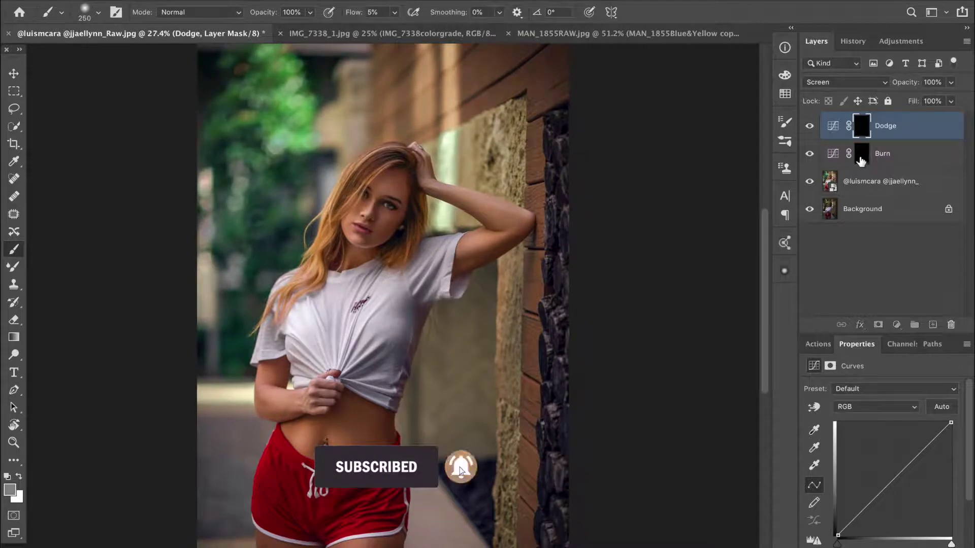
click(862, 158)
Step: Zoom out to the whole photo and ready a white Soft Round brush enlarged to 1300 px
key(ctrl+minus)
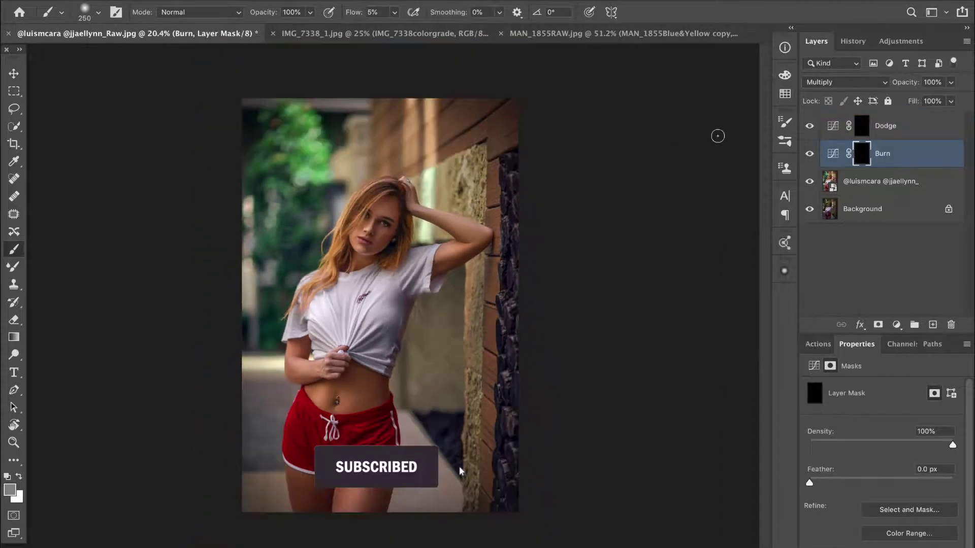
scroll(319, 242, up, 1)
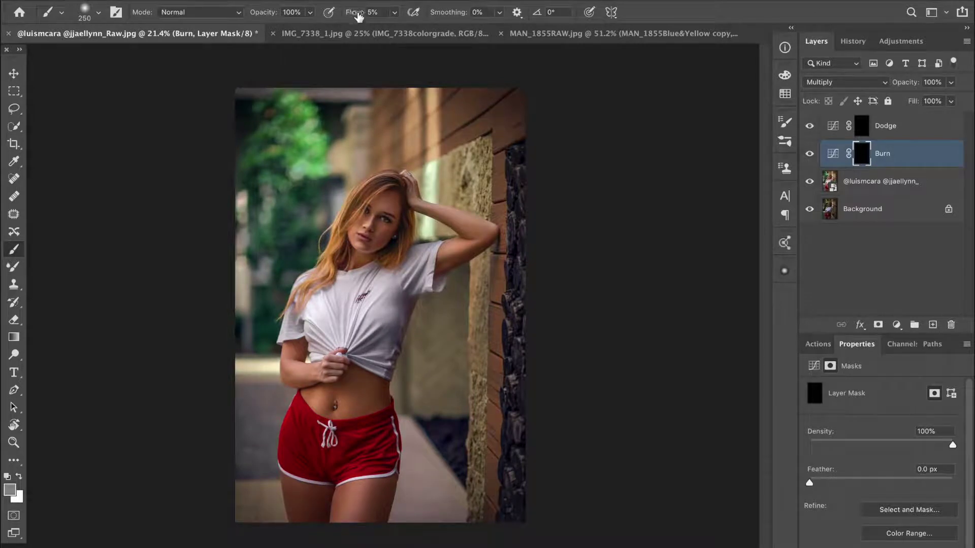
key(d)
key(x)
right_click(308, 227)
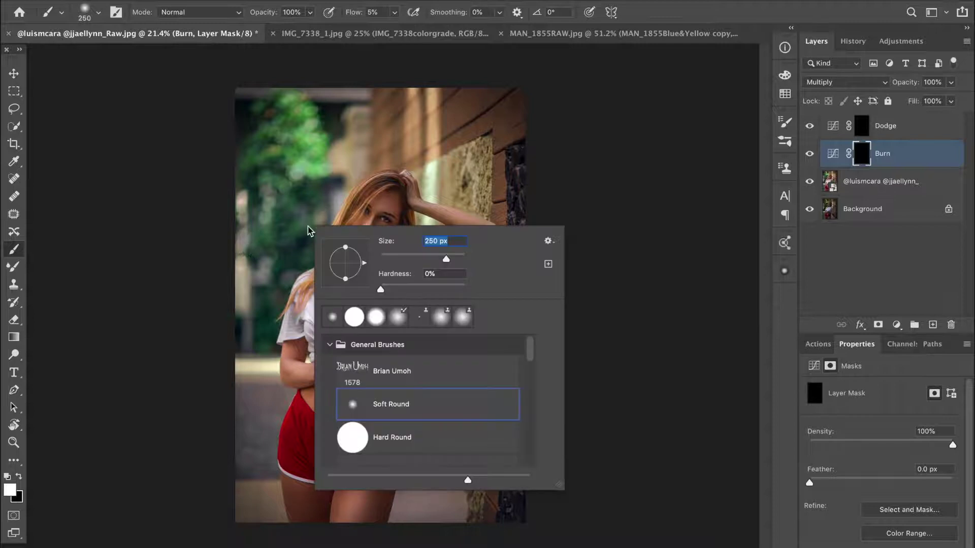
click(429, 273)
text(100)
text(0)
key(Return)
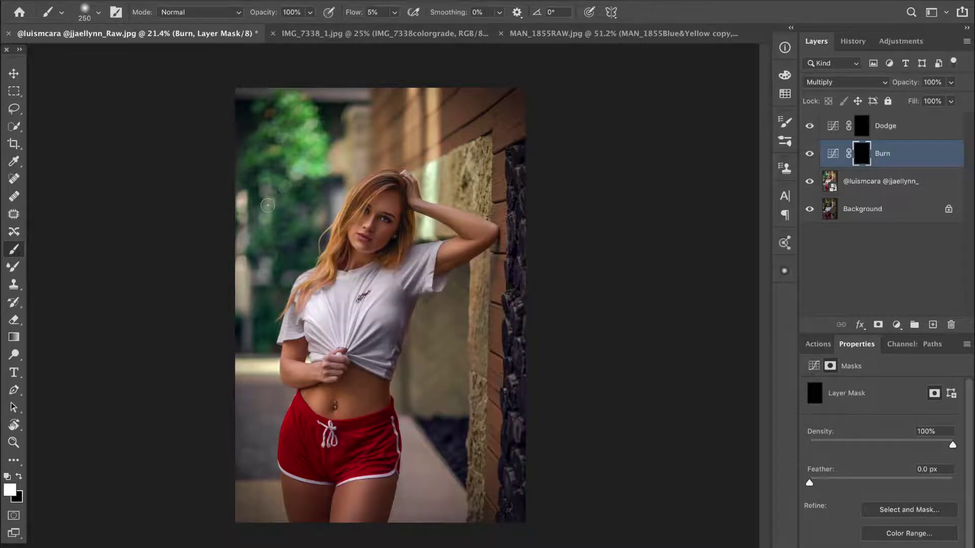
key(bracketright)
key(bracketright)
key(bracketright)
key(bracketright)
key(bracketright)
key(bracketright)
key(bracketright)
key(bracketright)
key(bracketright)
key(bracketright)
key(bracketright)
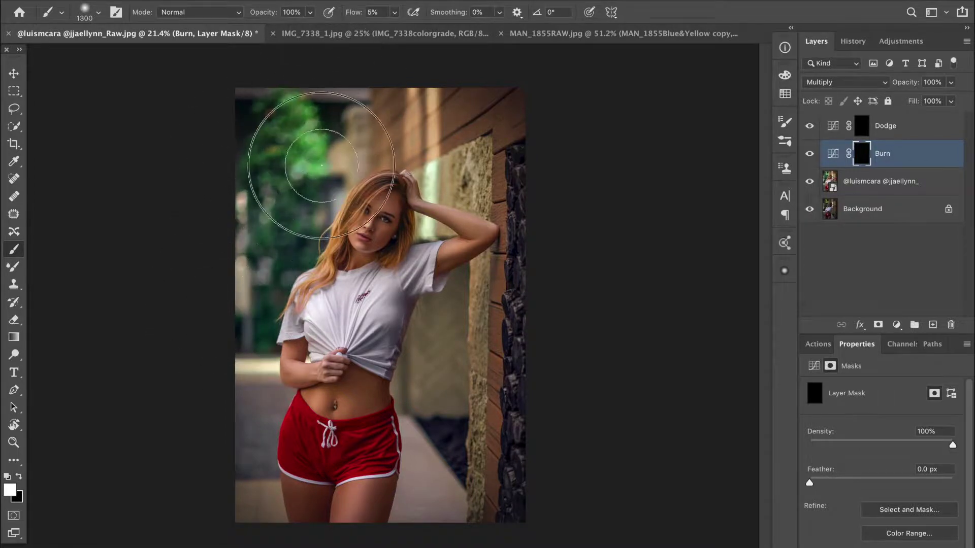
Step: Paint darkening onto the Burn mask over the wall and background, growing the brush to 1600 px
mouse_move(342, 147)
mouse_down()
mouse_move(236, 354)
mouse_move(260, 286)
mouse_move(248, 443)
mouse_move(254, 424)
mouse_move(255, 478)
mouse_move(379, 447)
mouse_move(444, 408)
mouse_move(416, 501)
mouse_move(436, 420)
mouse_move(432, 458)
mouse_move(434, 364)
mouse_move(485, 316)
mouse_move(465, 546)
mouse_move(497, 399)
mouse_move(503, 441)
mouse_move(503, 297)
mouse_up()
key(bracketleft)
key(bracketleft)
key(bracketleft)
key(bracketright)
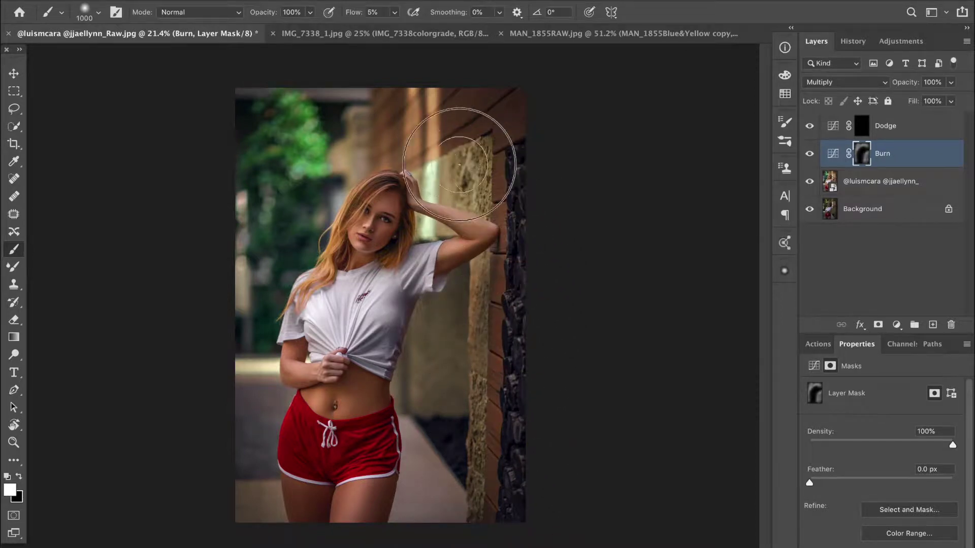
key(bracketleft)
key(bracketleft)
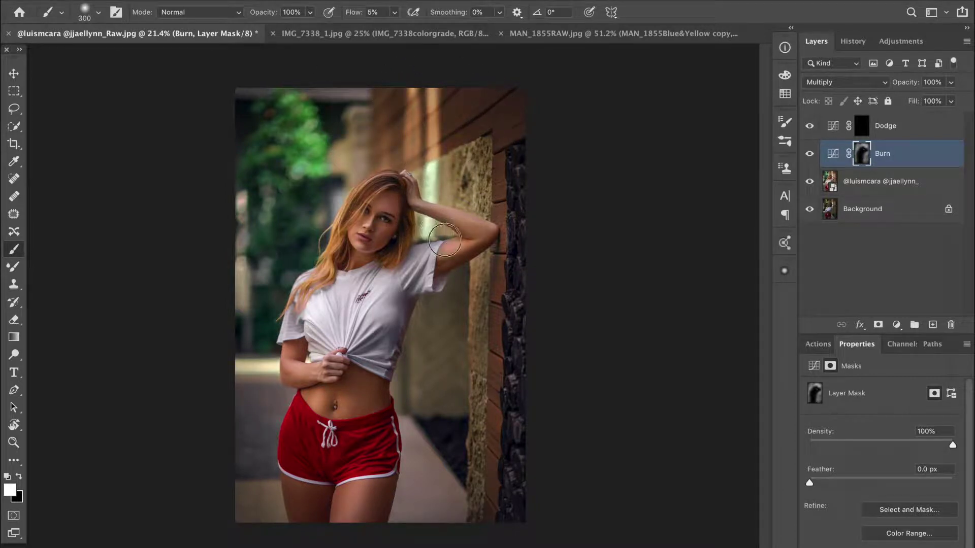
key(bracketright)
key(bracketright)
key(bracketright)
key(bracketright)
key(bracketright)
key(bracketright)
key(bracketright)
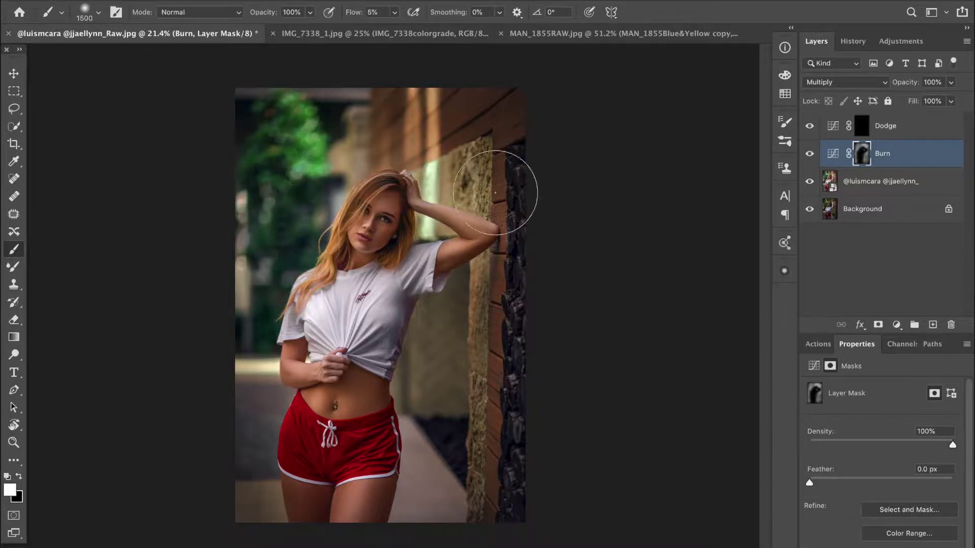
key(bracketright)
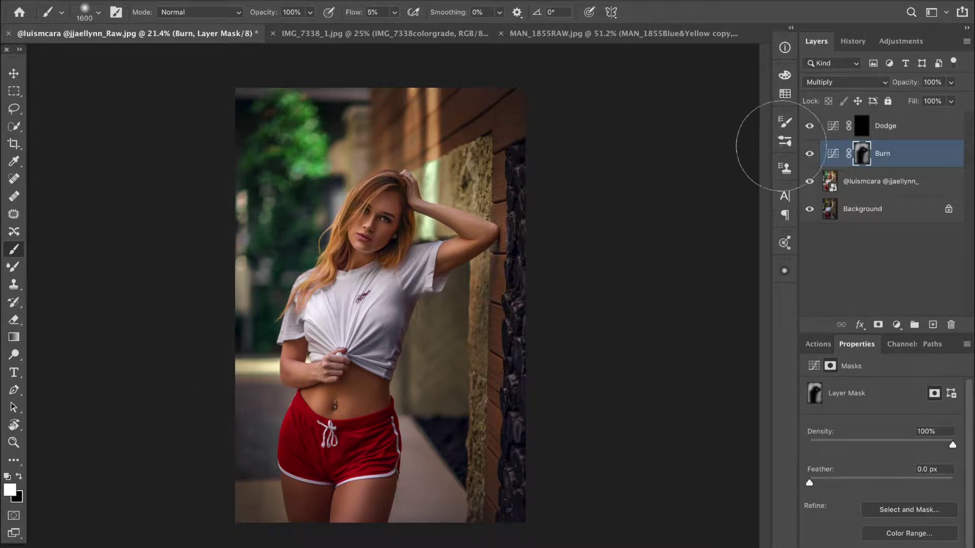
Step: Toggle the Burn layer's visibility to compare against the unburned photo
click(809, 155)
click(810, 154)
click(809, 155)
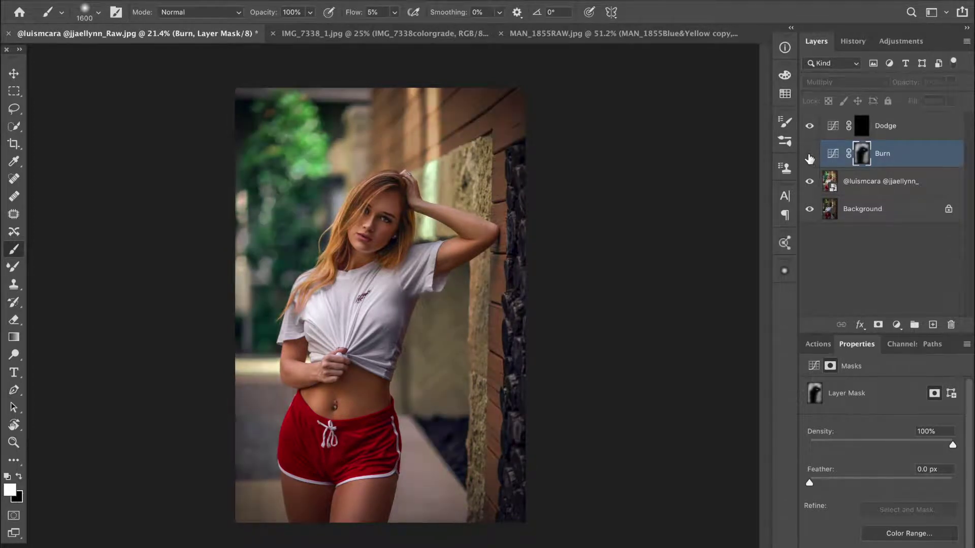
click(809, 155)
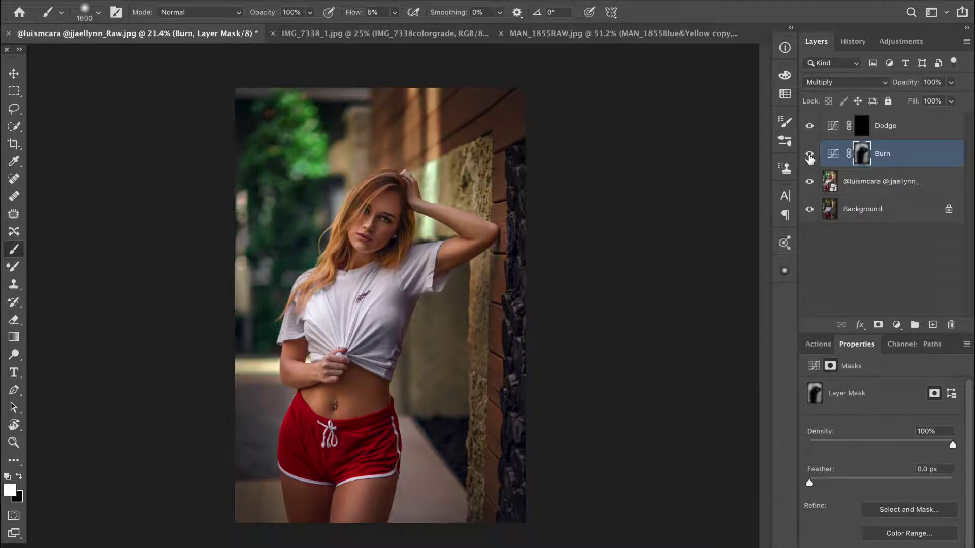
click(810, 155)
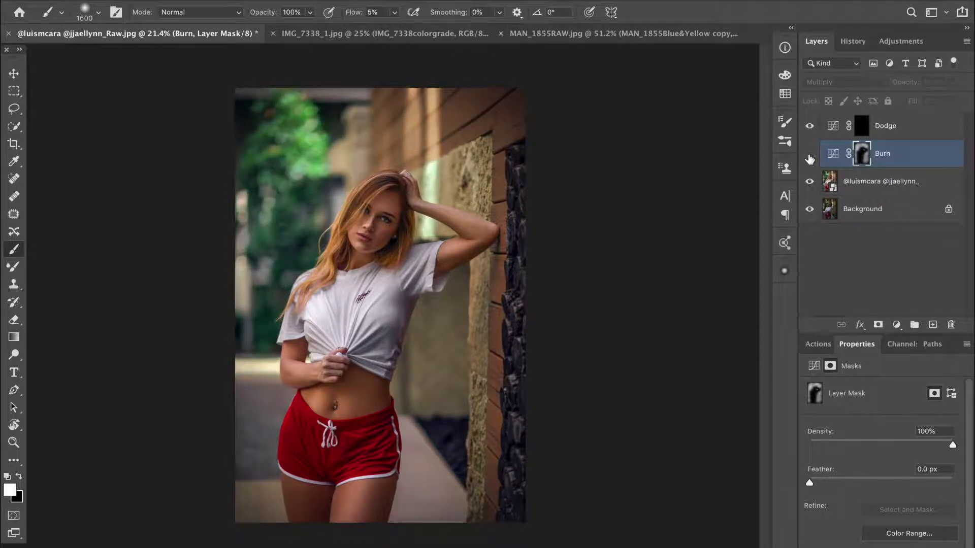
click(810, 154)
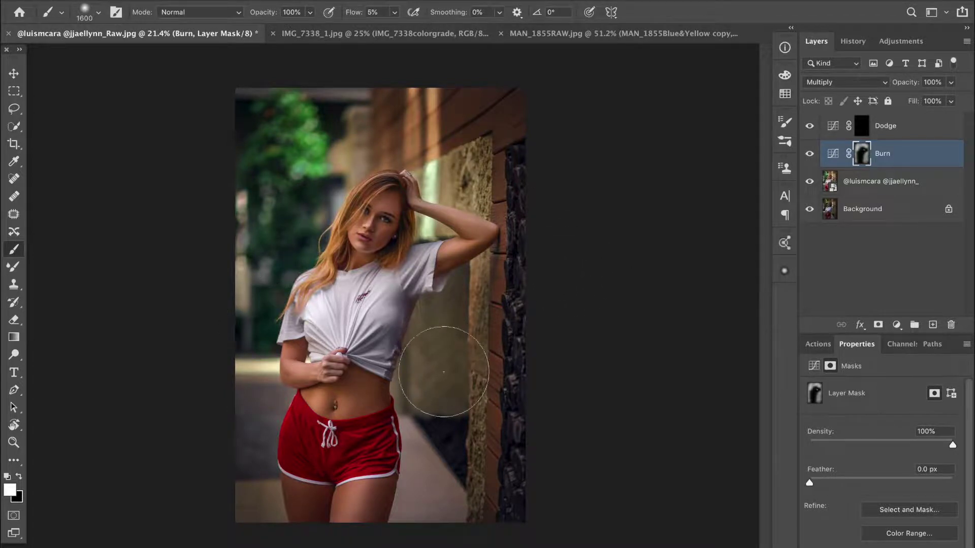
Step: Paint white over her face, hair and shirt on the Dodge mask with a resized brush
click(861, 133)
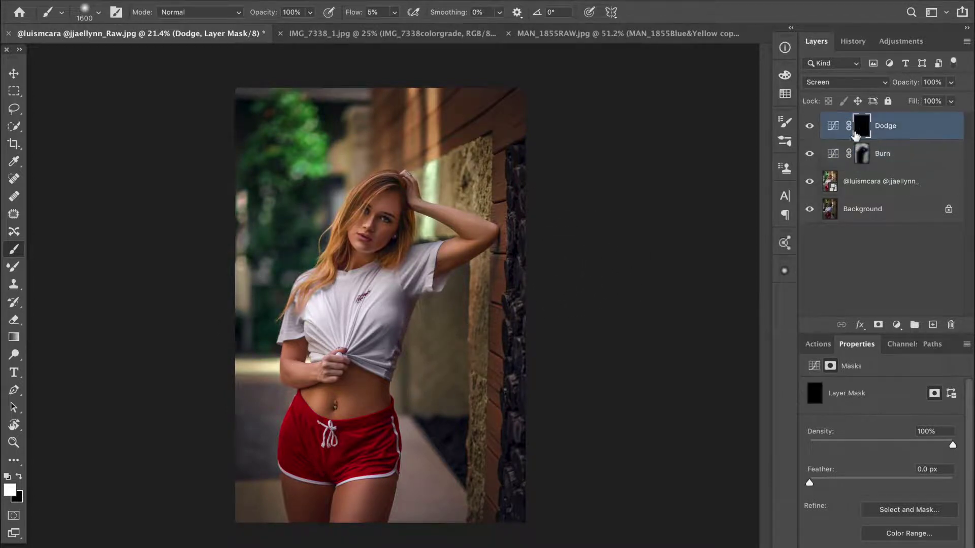
key(bracketleft)
key(bracketleft)
key(bracketleft)
key(bracketleft)
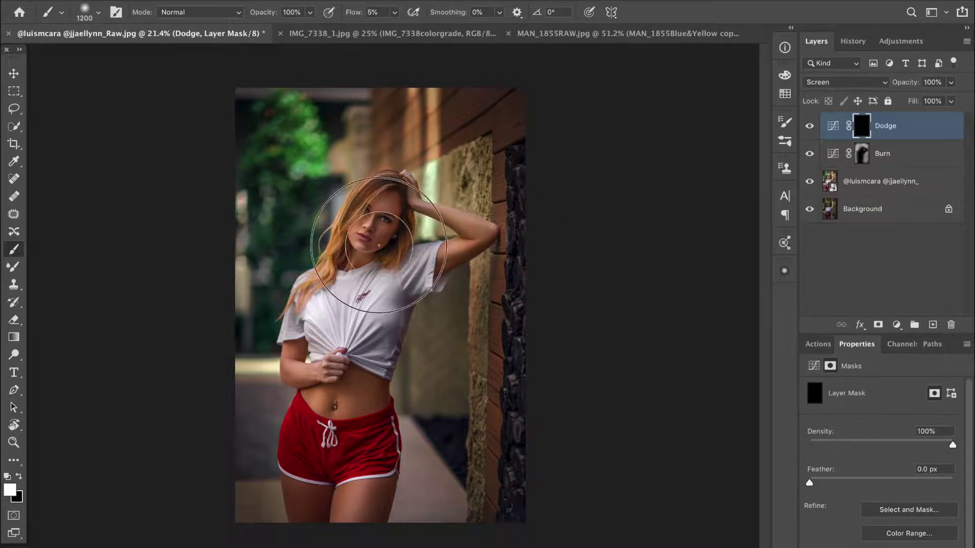
mouse_move(406, 218)
mouse_down()
mouse_move(393, 216)
mouse_move(406, 239)
mouse_up()
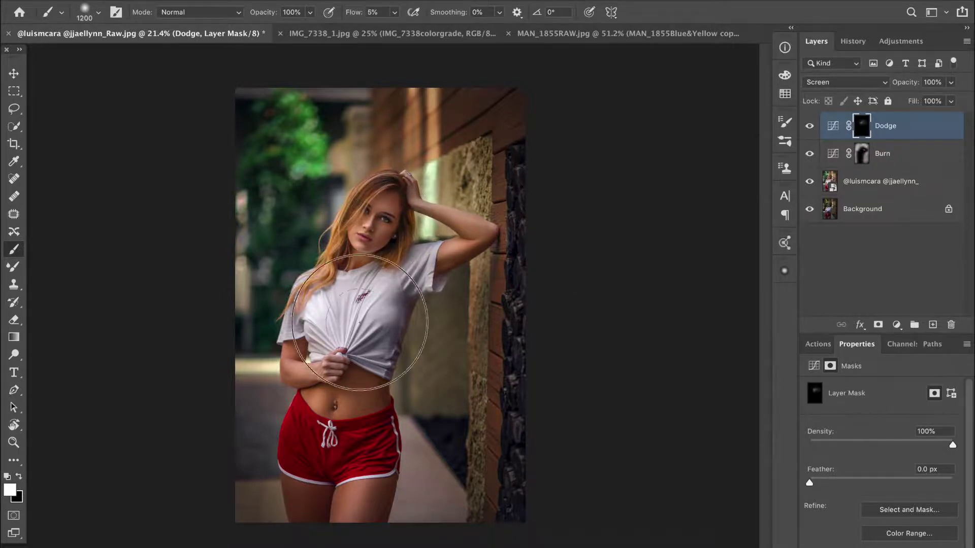
key(bracketleft)
key(bracketleft)
key(bracketleft)
key(bracketleft)
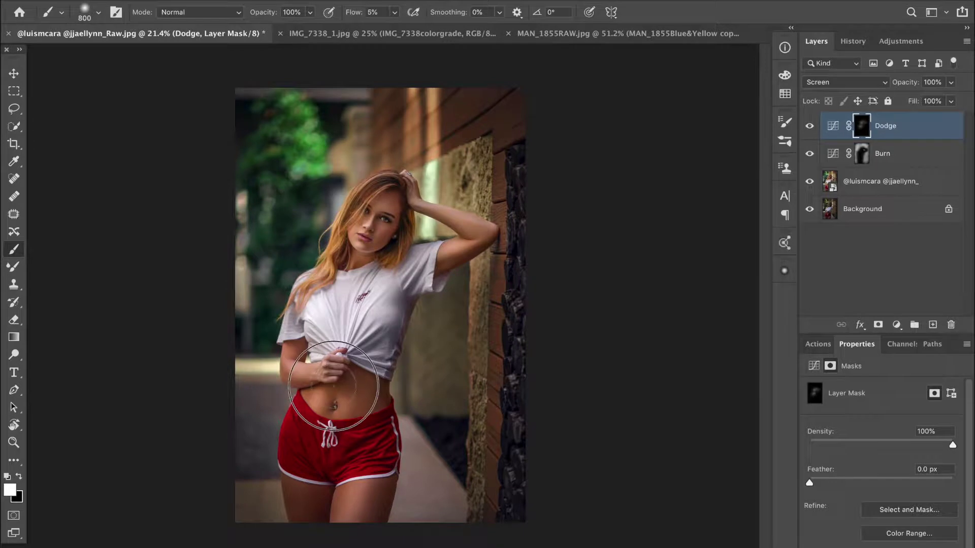
key(bracketright)
key(bracketright)
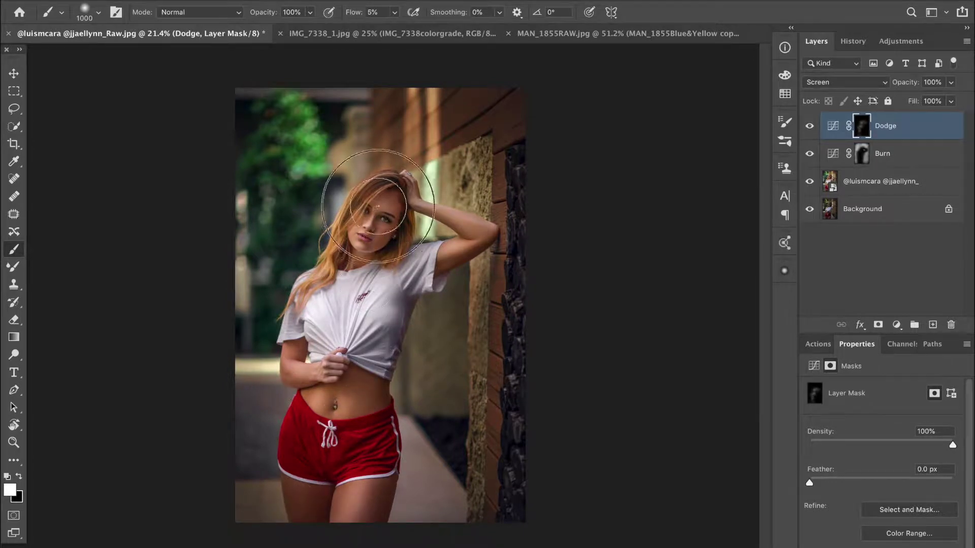
drag(378, 216, 373, 228)
key(bracketright)
key(bracketright)
key(bracketright)
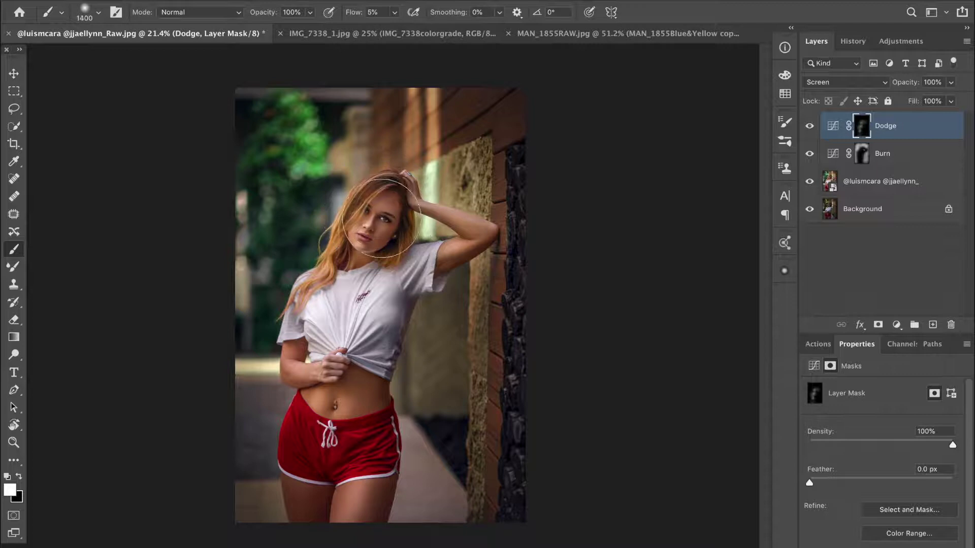
key(bracketleft)
key(bracketleft)
key(bracketleft)
scroll(356, 387, down, 1)
scroll(356, 387, up, 1)
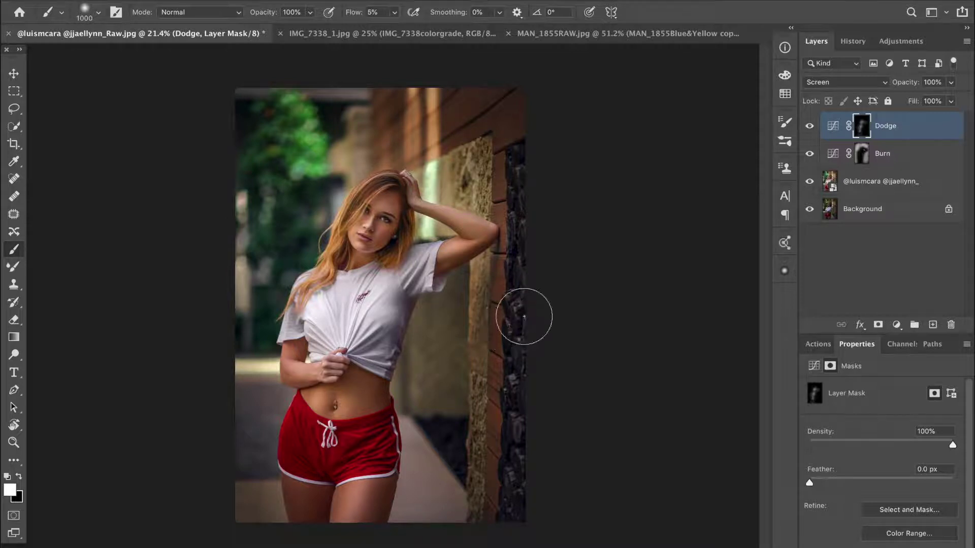
click(932, 325)
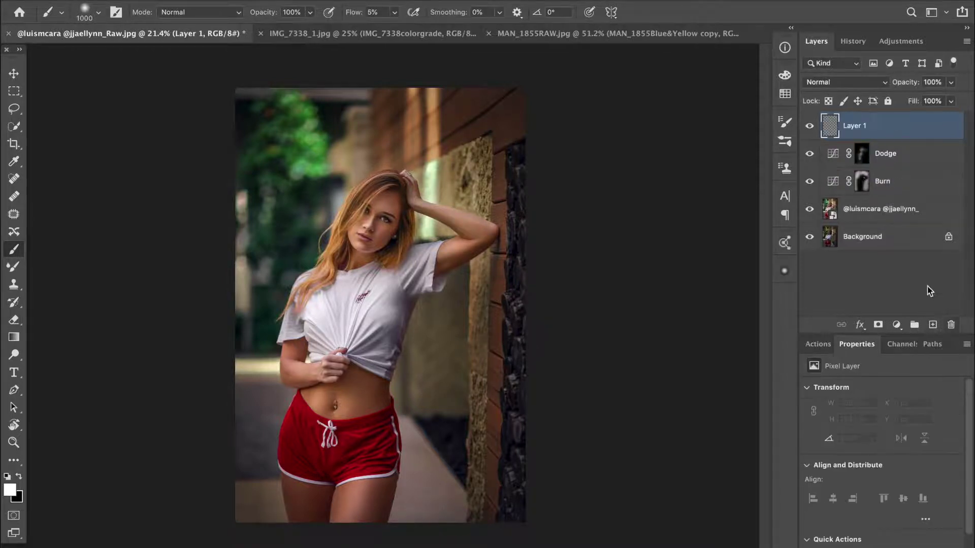
Step: Draw a black vignette gradient from her eye downward on Layer 1 and lower its opacity to 20%
click(11, 338)
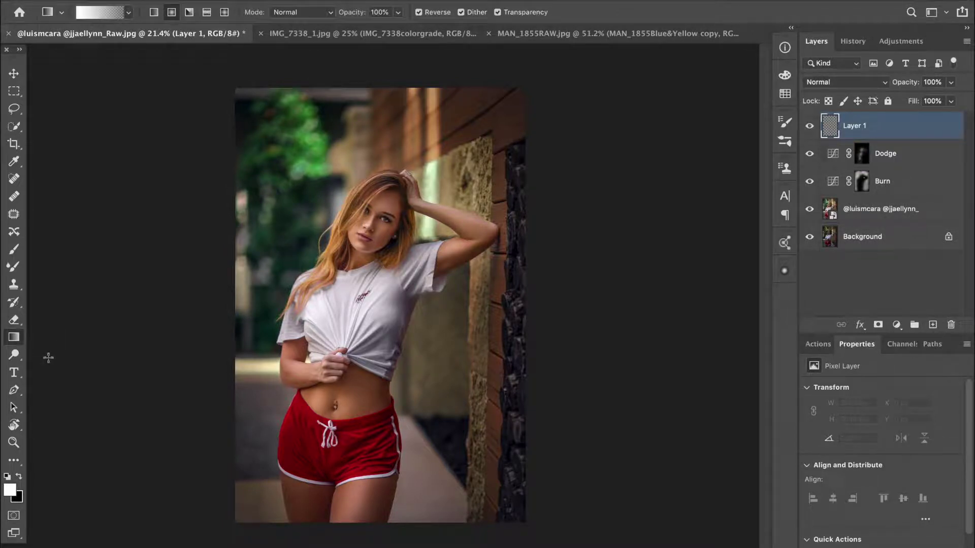
key(x)
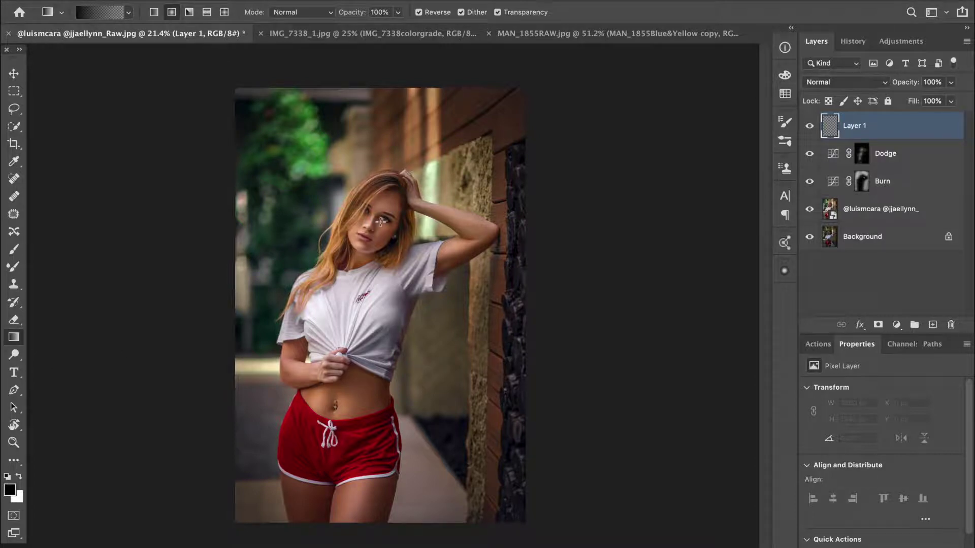
drag(381, 221, 380, 547)
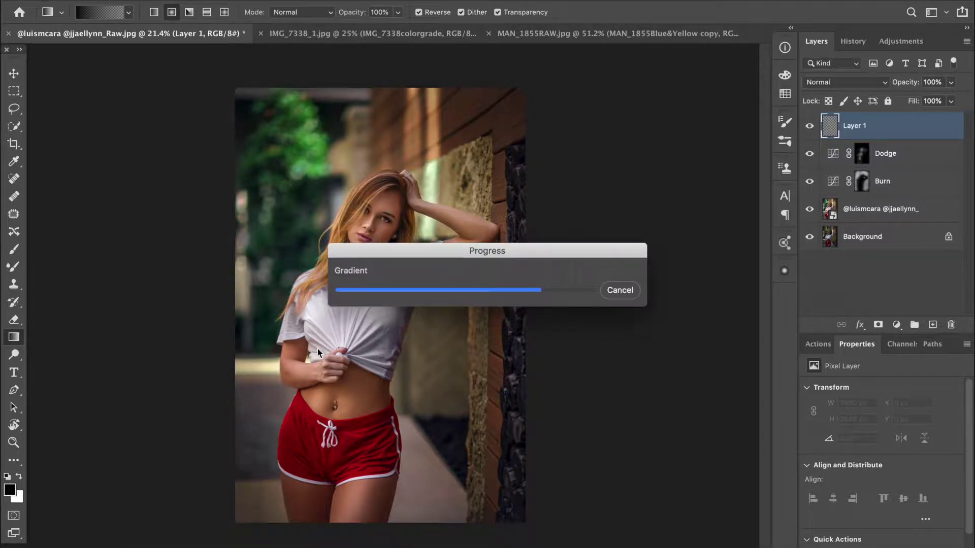
scroll(657, 246, up, 3)
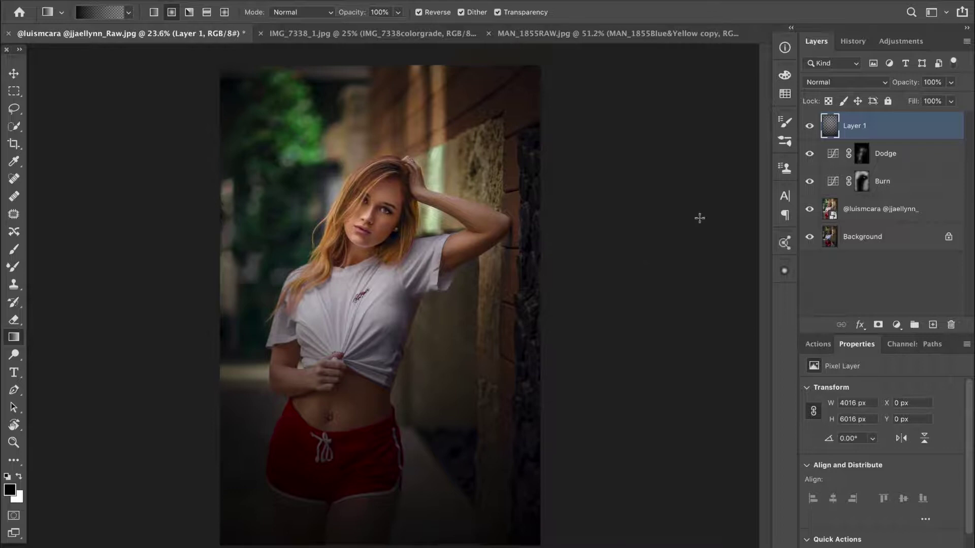
drag(915, 85, 859, 111)
scroll(488, 230, down, 3)
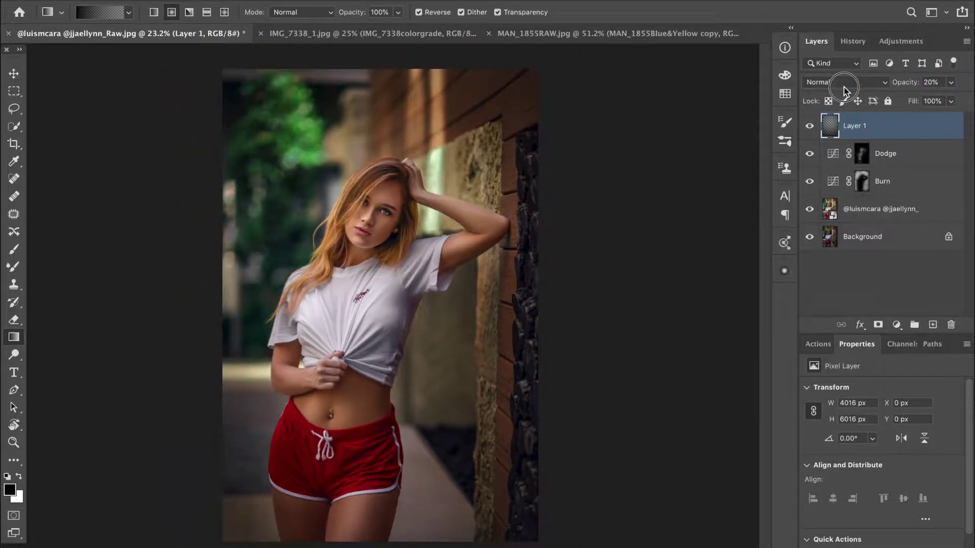
Step: Set Layer 1 to Soft Light blending at 39% opacity
click(842, 82)
click(836, 239)
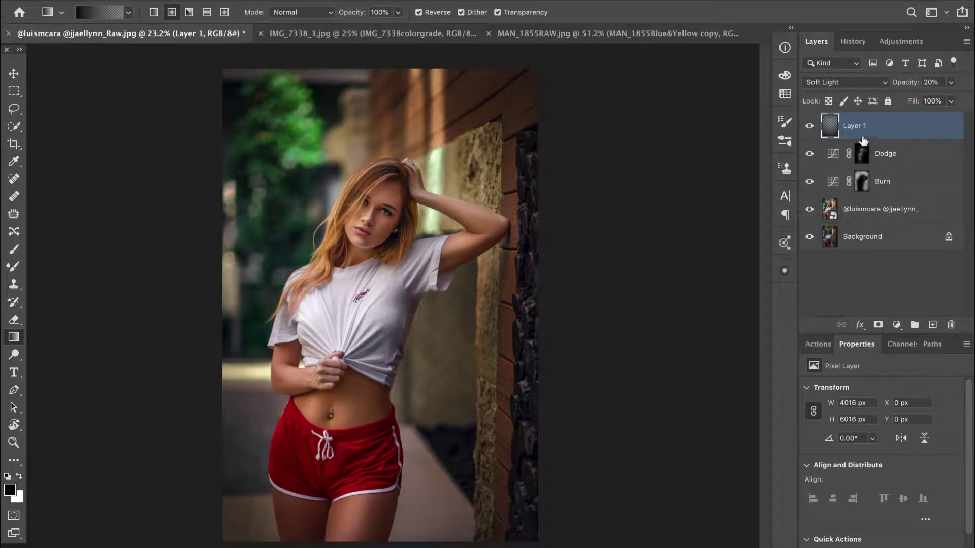
click(809, 127)
click(809, 127)
drag(908, 88, 890, 94)
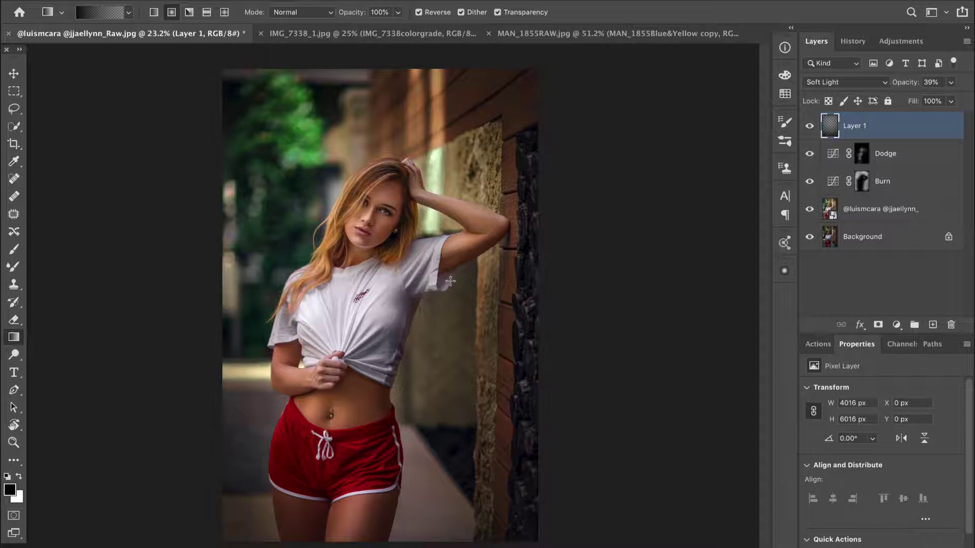
Step: Compare the retouched photo layer alone, then bring up the IMG_7338_1.jpg document
alt+click(810, 210)
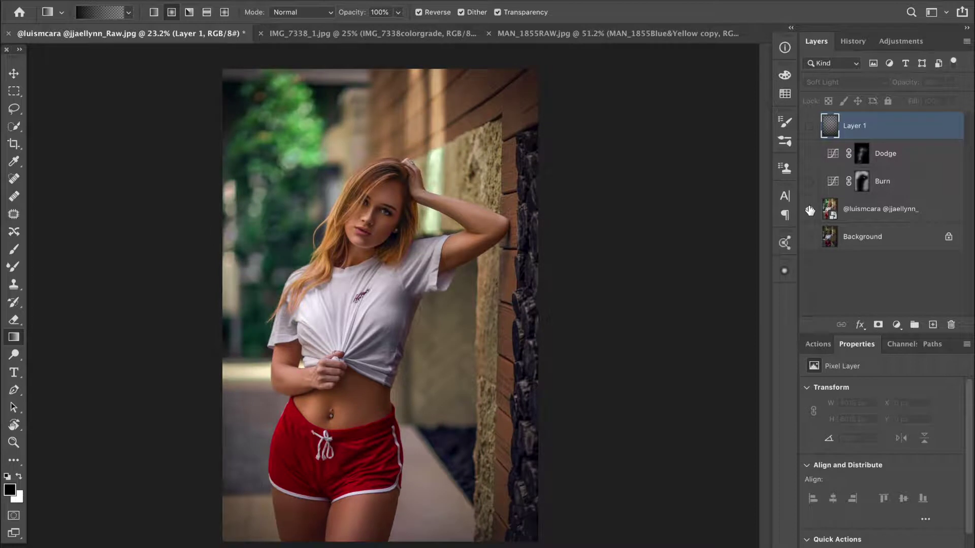
alt+click(809, 209)
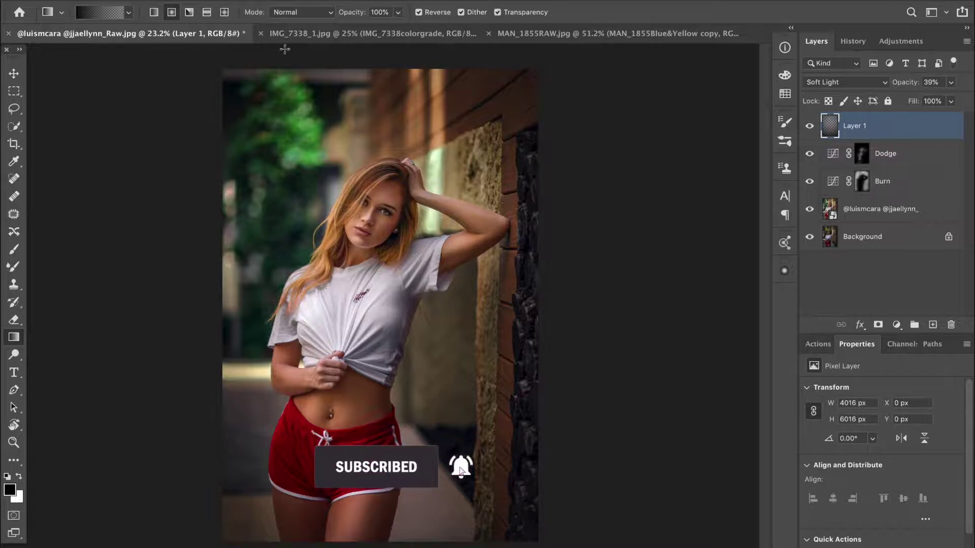
click(299, 33)
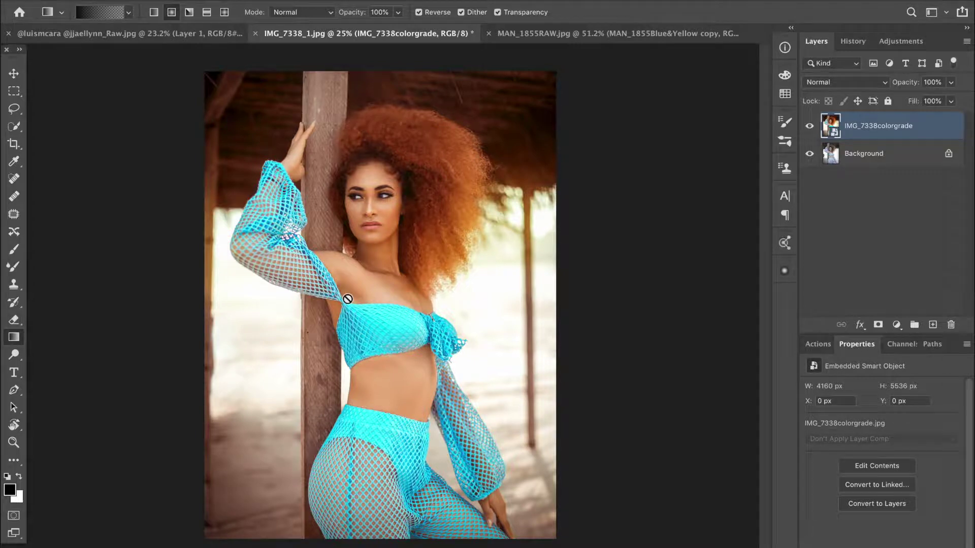
click(809, 126)
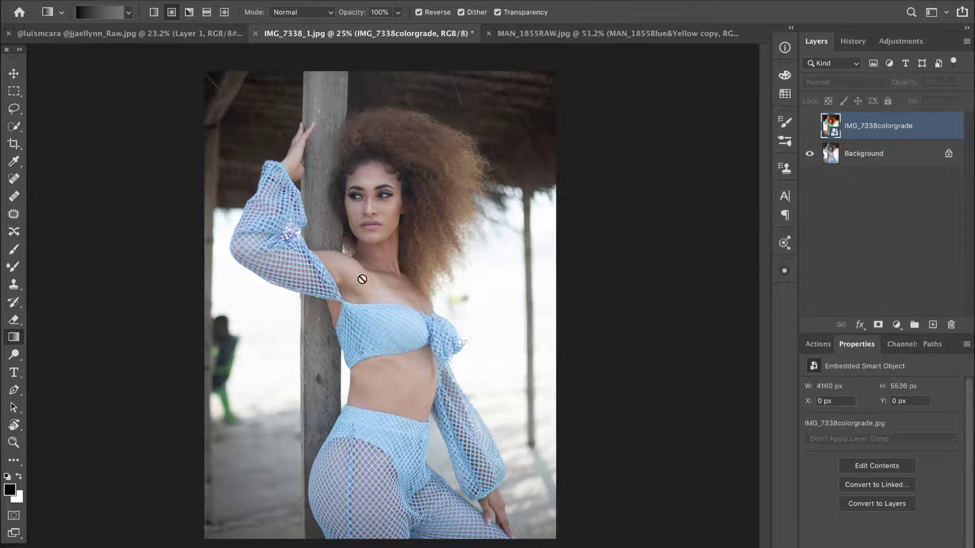
click(810, 126)
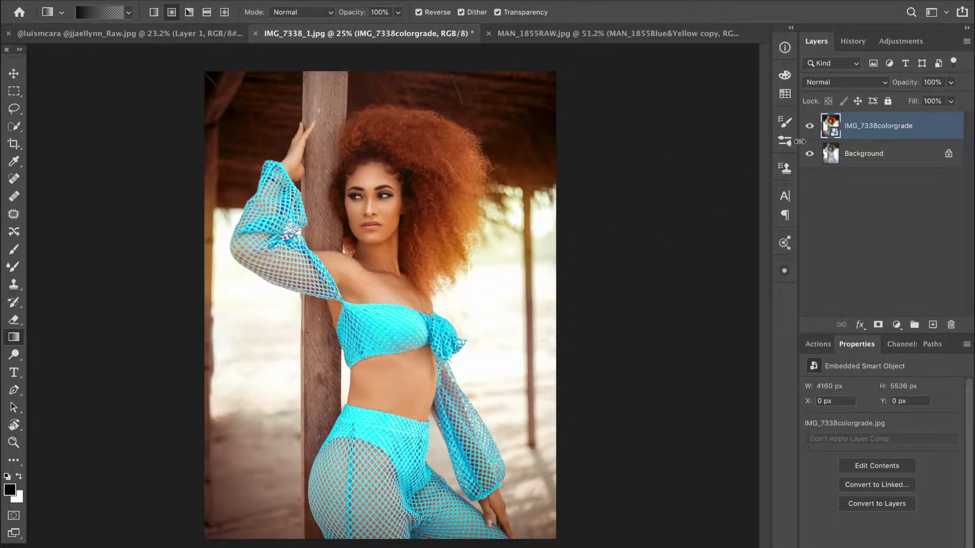
click(811, 128)
click(811, 127)
Step: Add a Hue/Saturation adjustment layer, then use Select Subject on the Background to select the woman
click(899, 326)
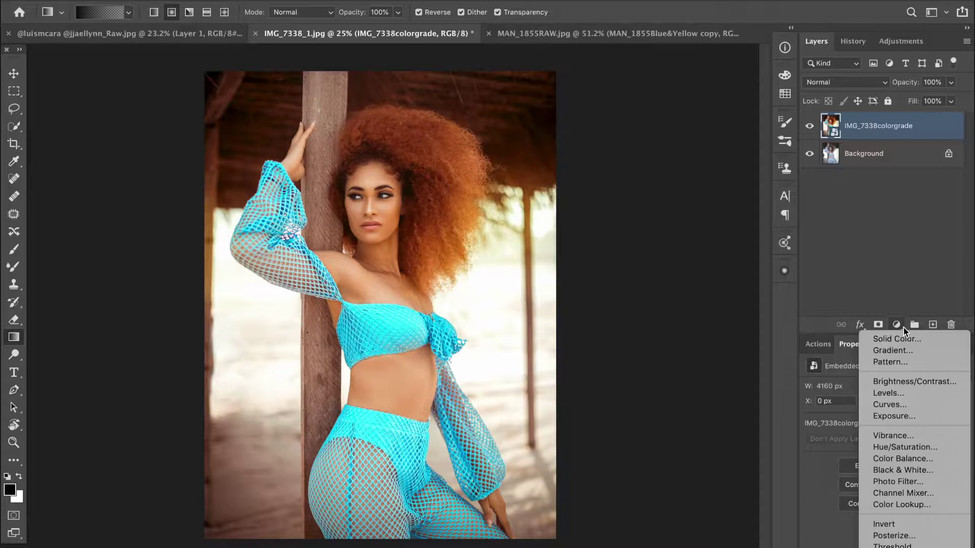
click(903, 446)
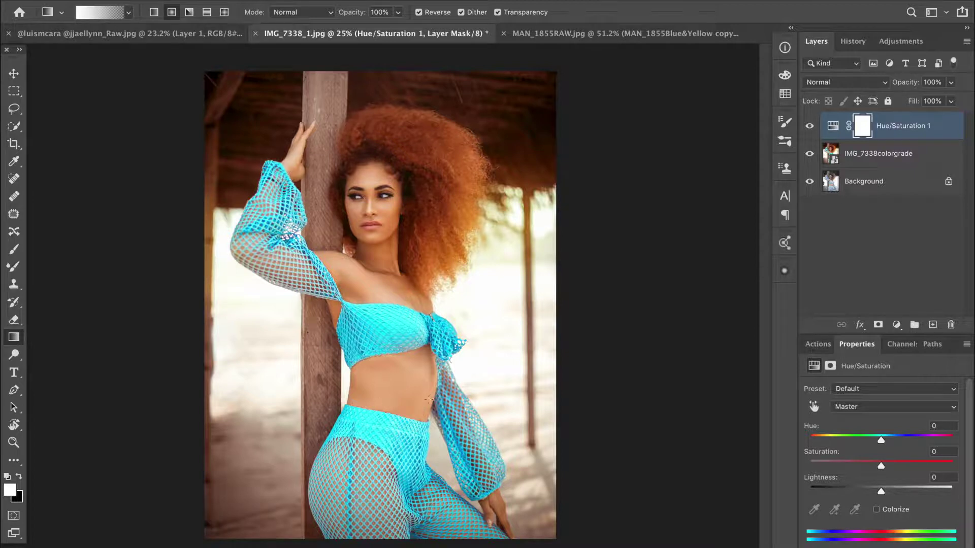
click(873, 153)
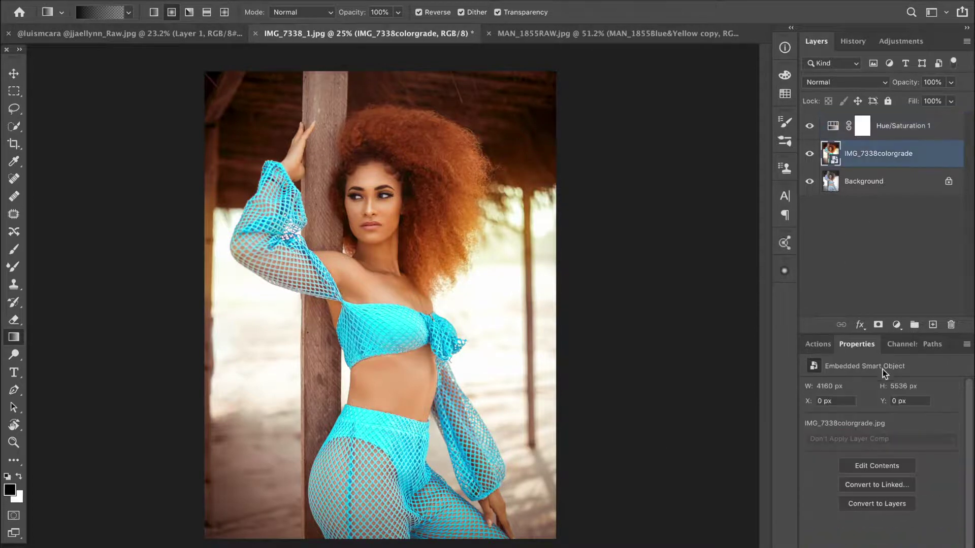
click(867, 183)
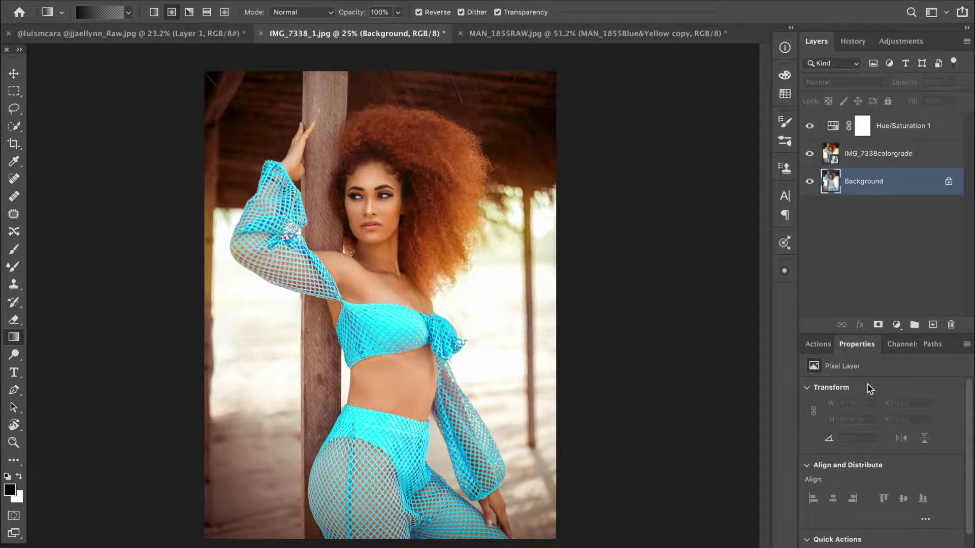
scroll(871, 406, down, 2)
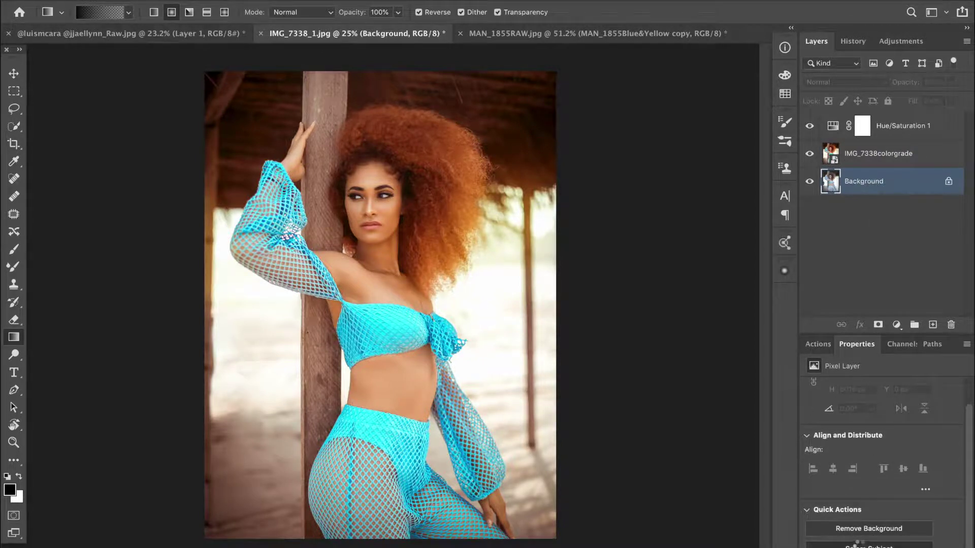
click(856, 544)
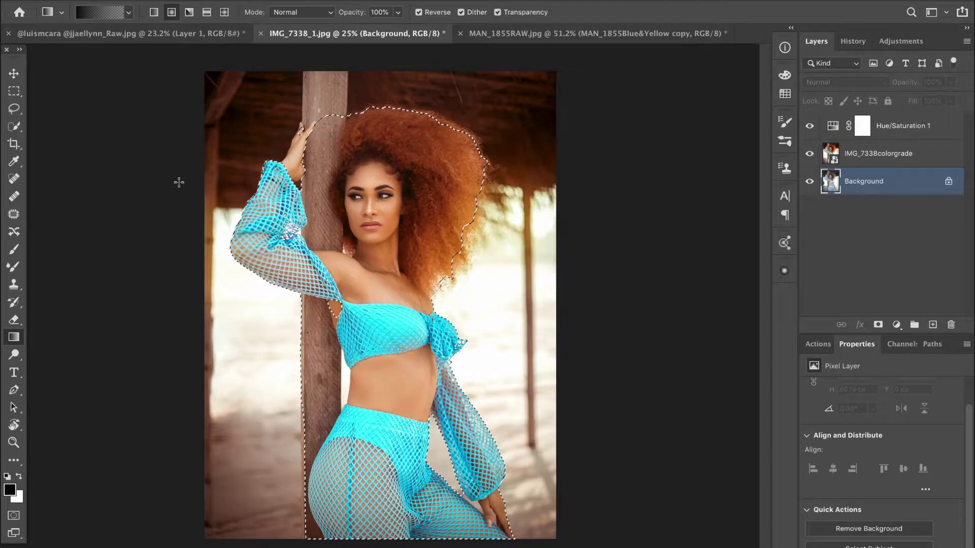
Step: Refine the woman's selection with Quick Selection, adding her hand and removing the wooden post
click(14, 126)
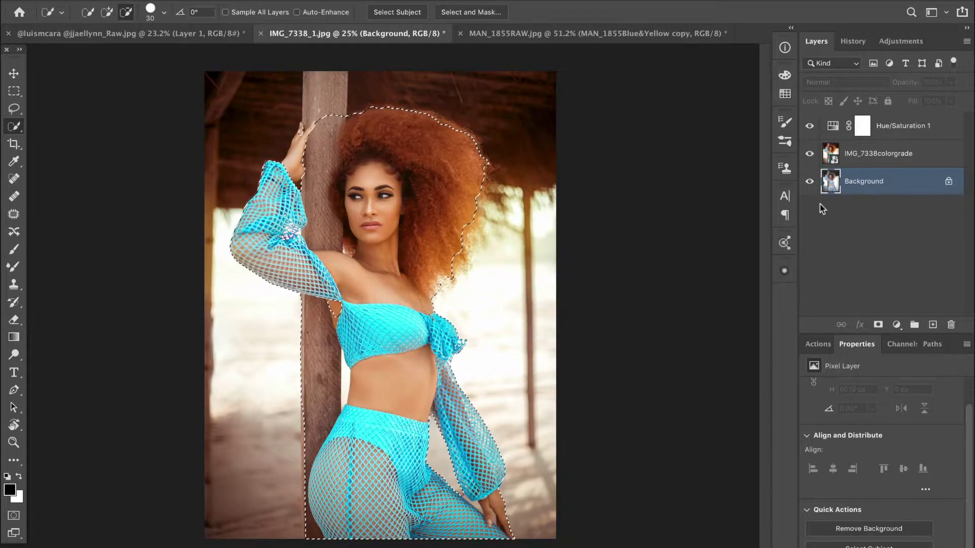
click(886, 161)
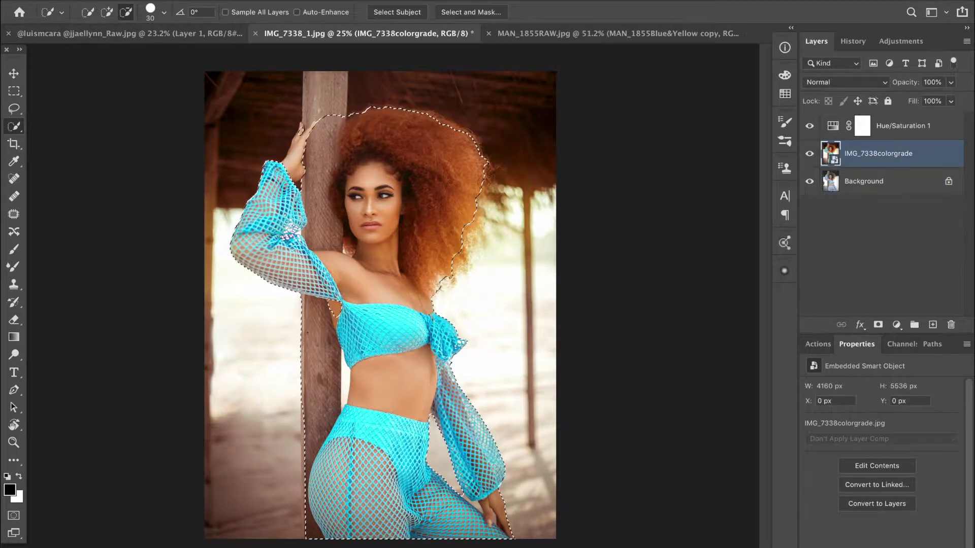
drag(266, 119, 296, 176)
alt+click(327, 372)
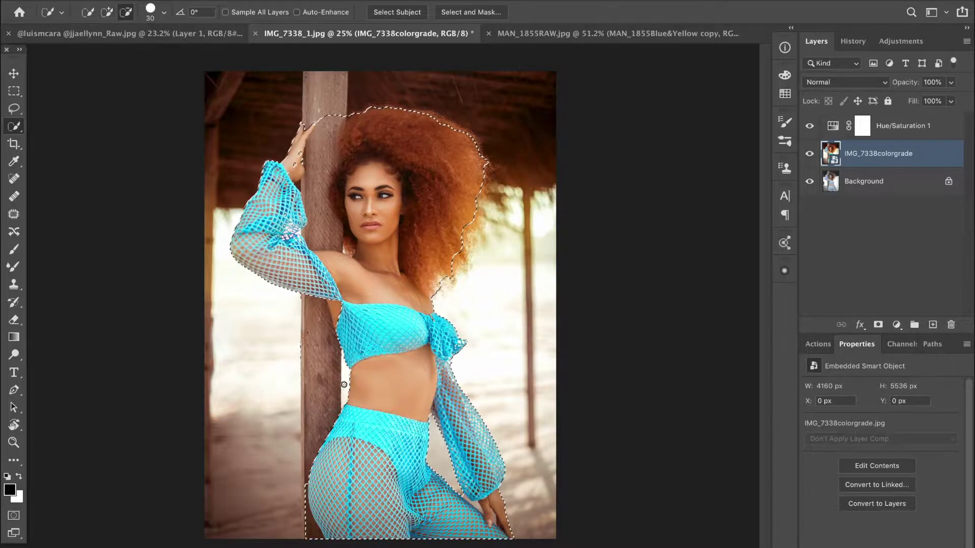
click(481, 161)
alt+click(478, 172)
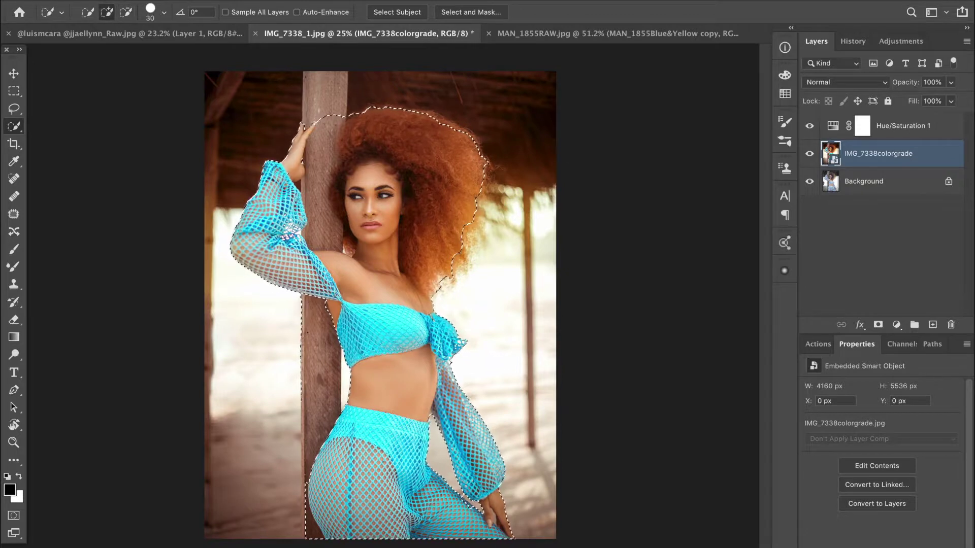
alt+click(316, 366)
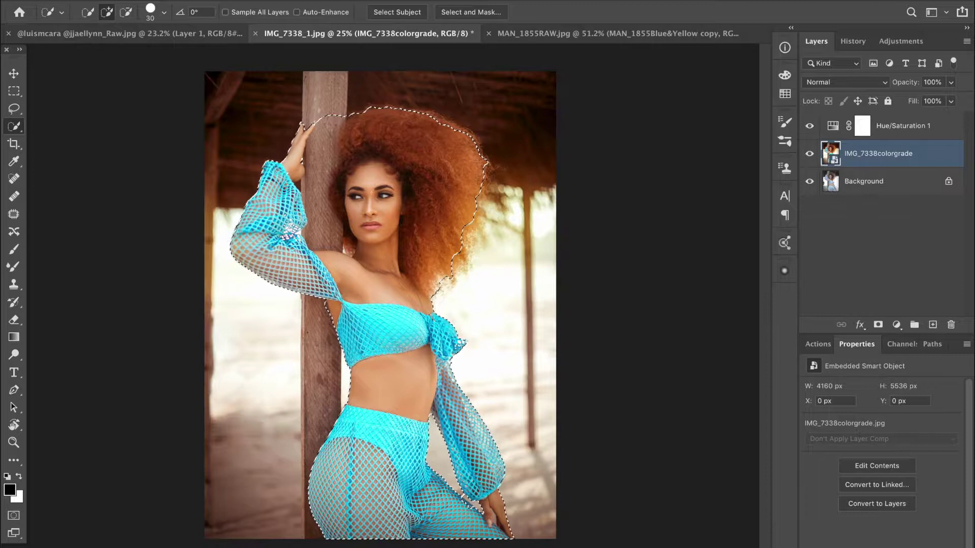
mouse_move(307, 127)
mouse_down()
mouse_move(340, 252)
mouse_move(330, 203)
mouse_move(297, 185)
mouse_move(312, 199)
mouse_up()
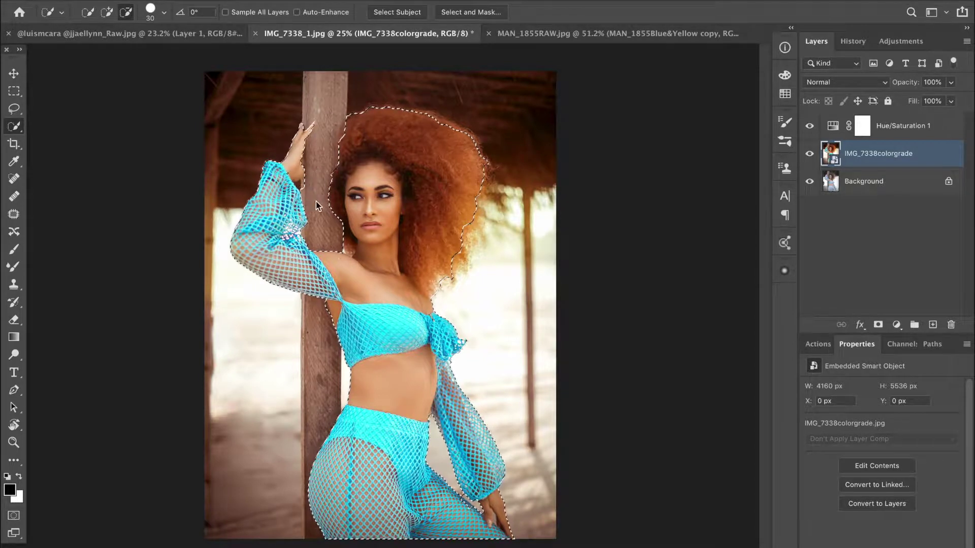
Step: Invert the selection to the background and delete the Hue/Saturation layer's blank mask
right_click(400, 203)
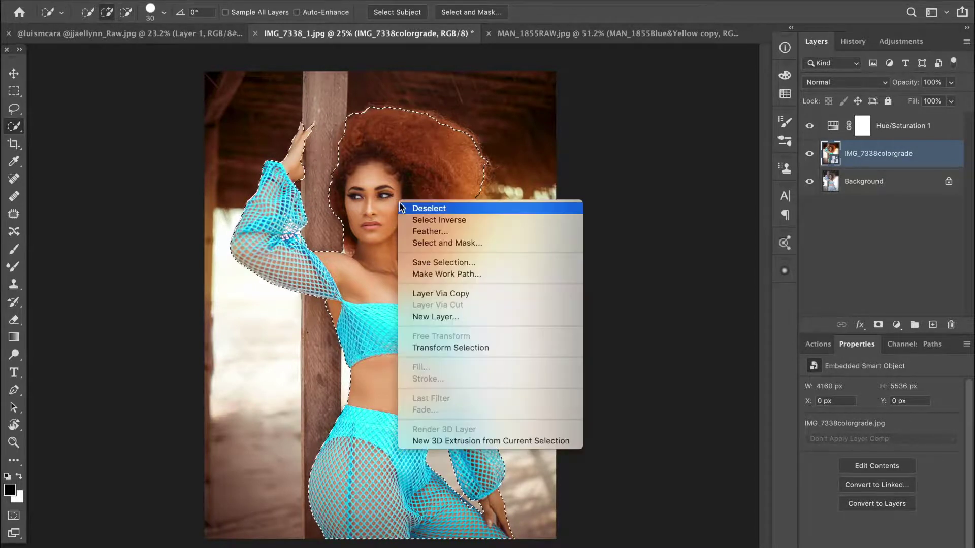
click(455, 223)
drag(840, 151, 951, 325)
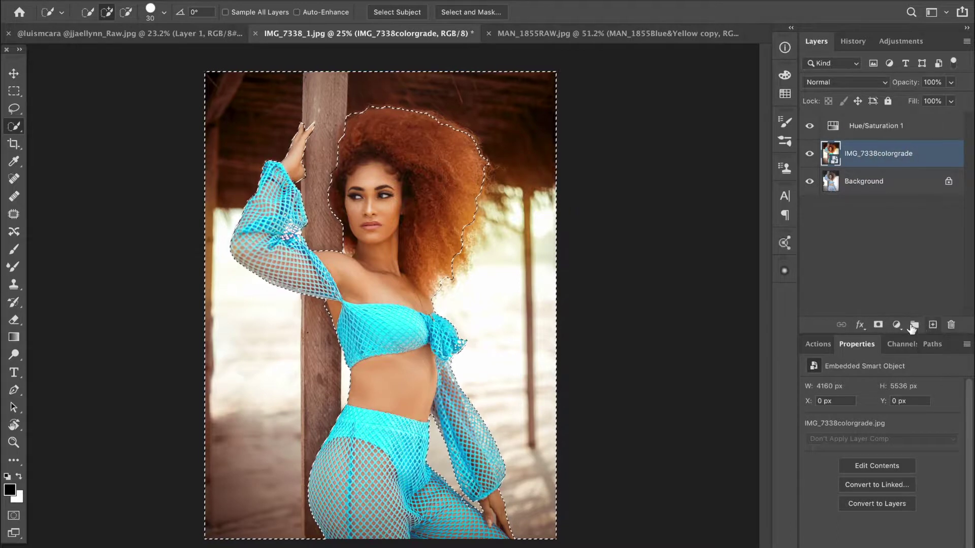
Step: Move the background-selection mask off the image layer onto Hue/Saturation 1 and show its settings
click(879, 324)
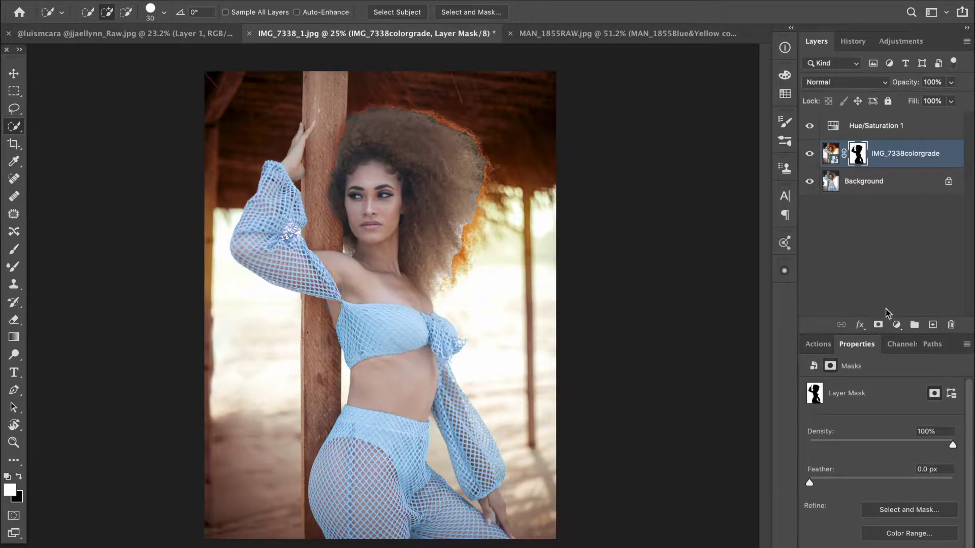
key(ctrl+z)
click(870, 134)
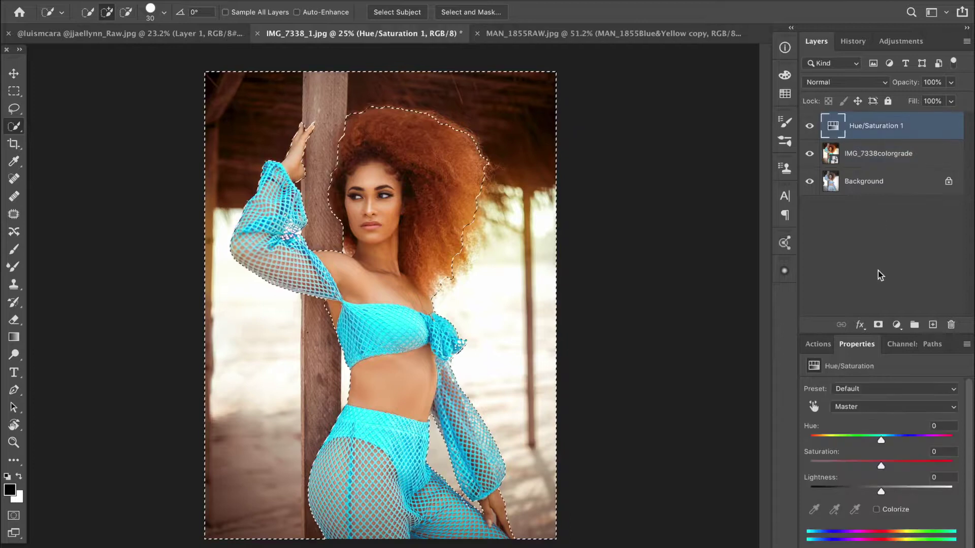
click(878, 324)
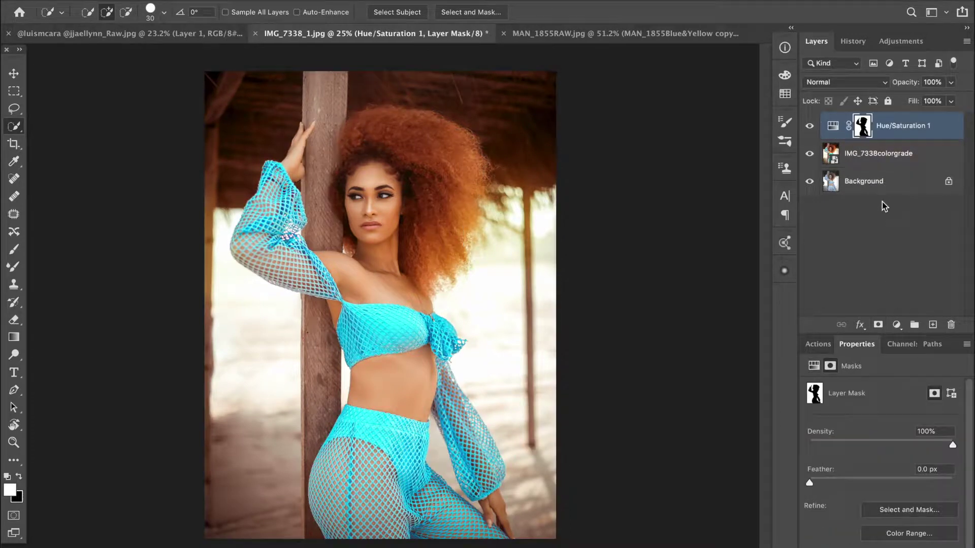
click(833, 126)
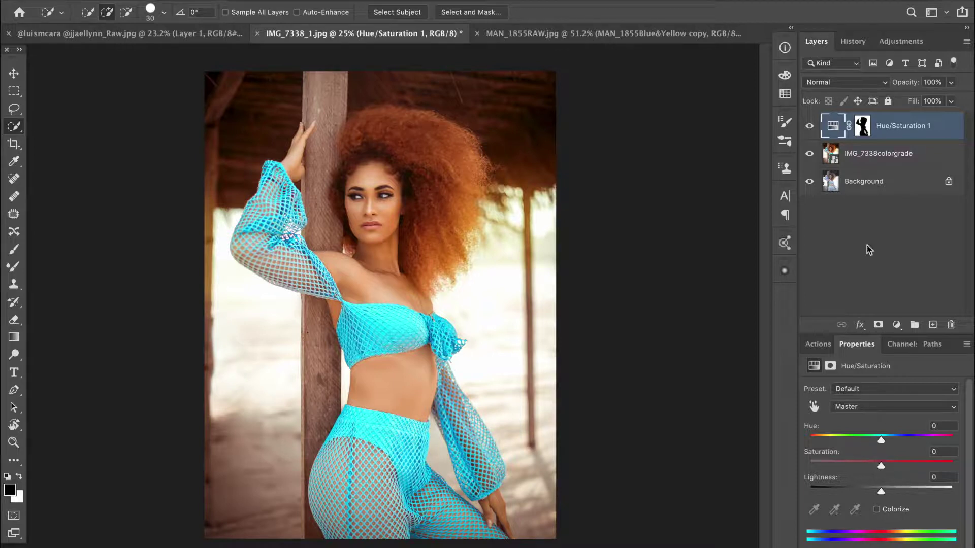
click(834, 128)
Step: Set the beach background's saturation to -25, comparing before and after, then switch to MAN_1855RAW
drag(880, 467, 854, 469)
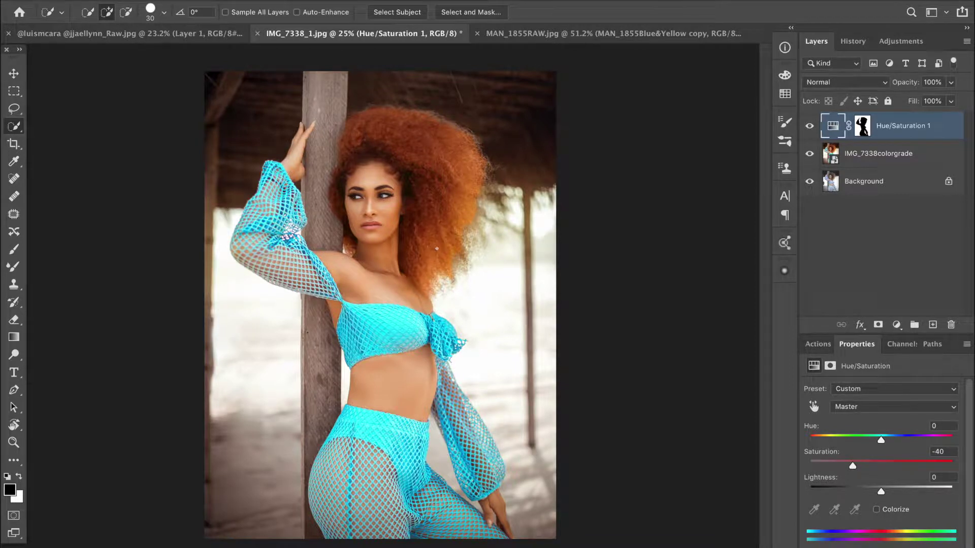
click(809, 126)
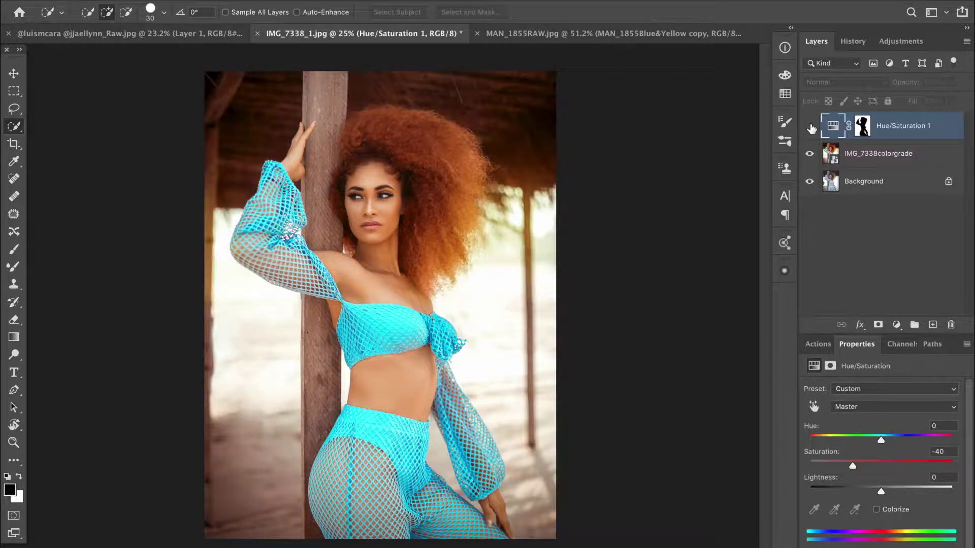
click(811, 127)
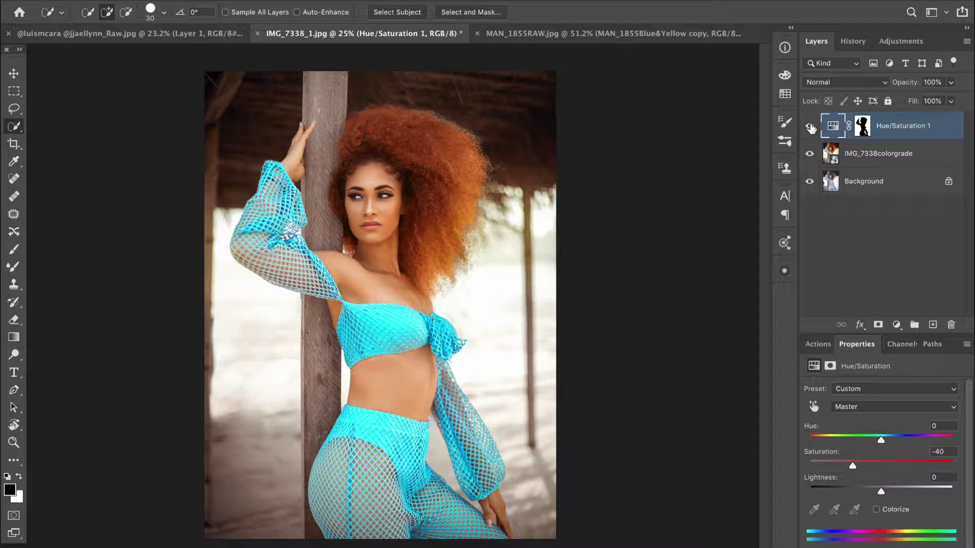
drag(853, 466, 801, 479)
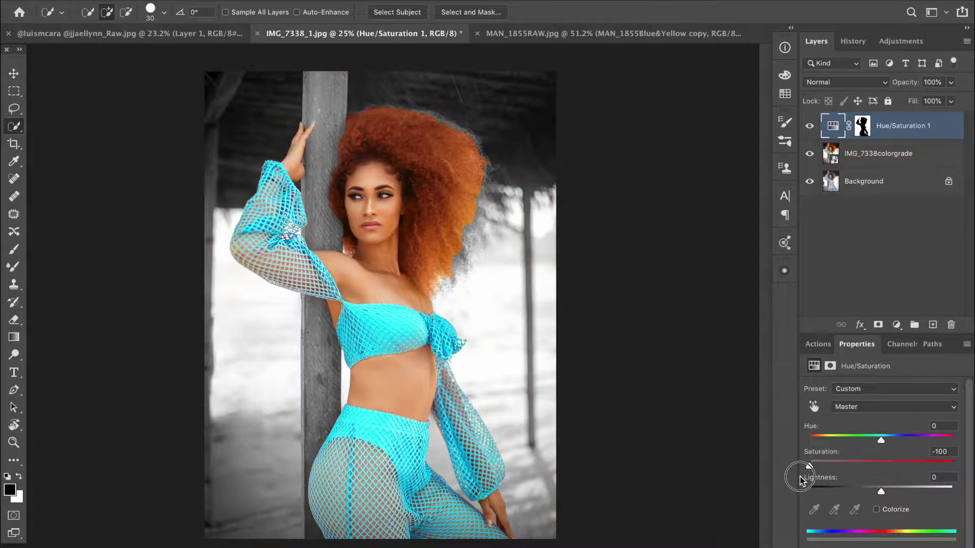
drag(802, 476, 862, 477)
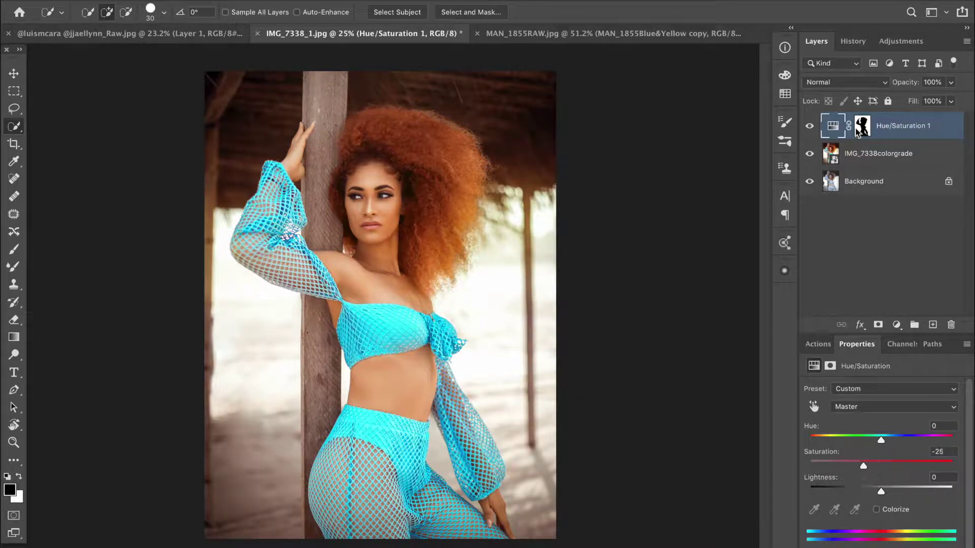
click(811, 126)
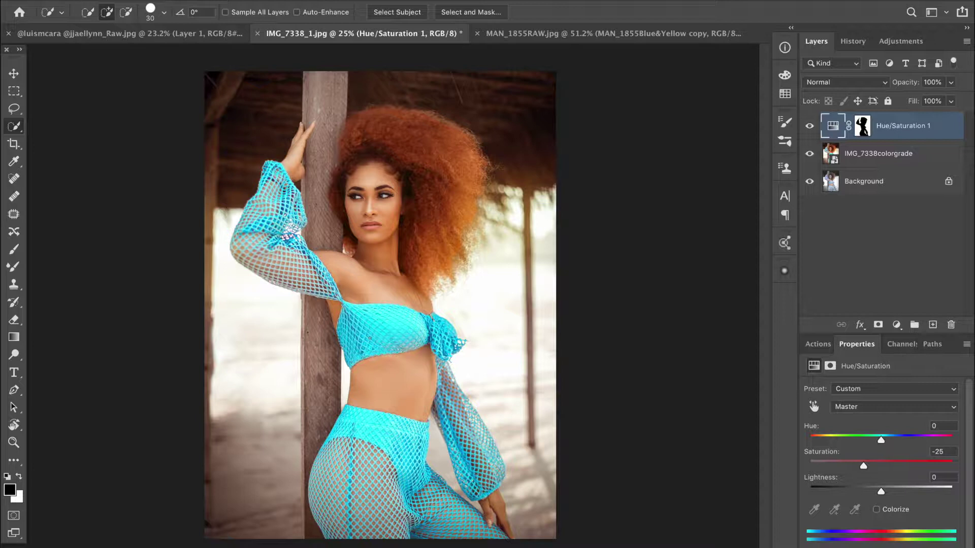
key(ctrl+Tab)
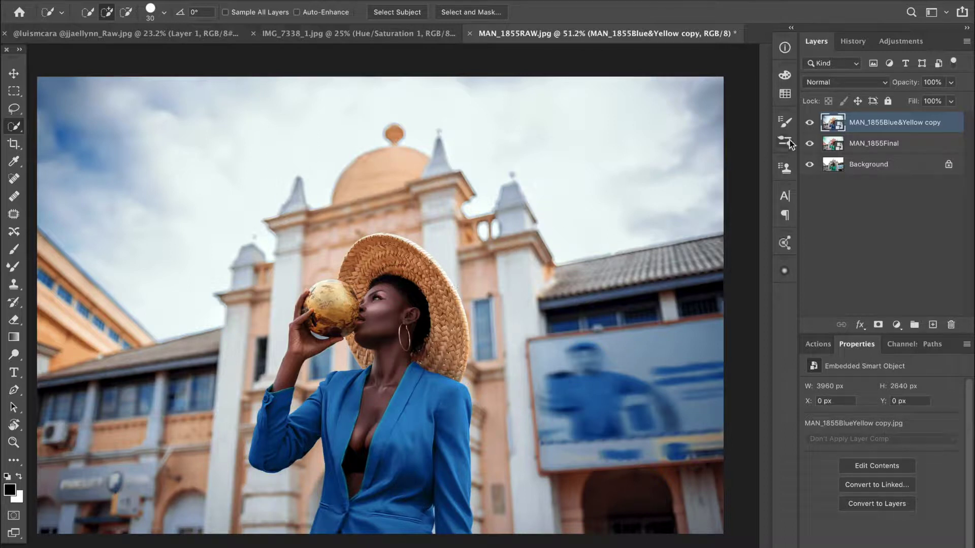
Step: Compare the original, MAN_1855Final and Blue&Yellow copy versions by toggling layer visibility
alt+click(809, 164)
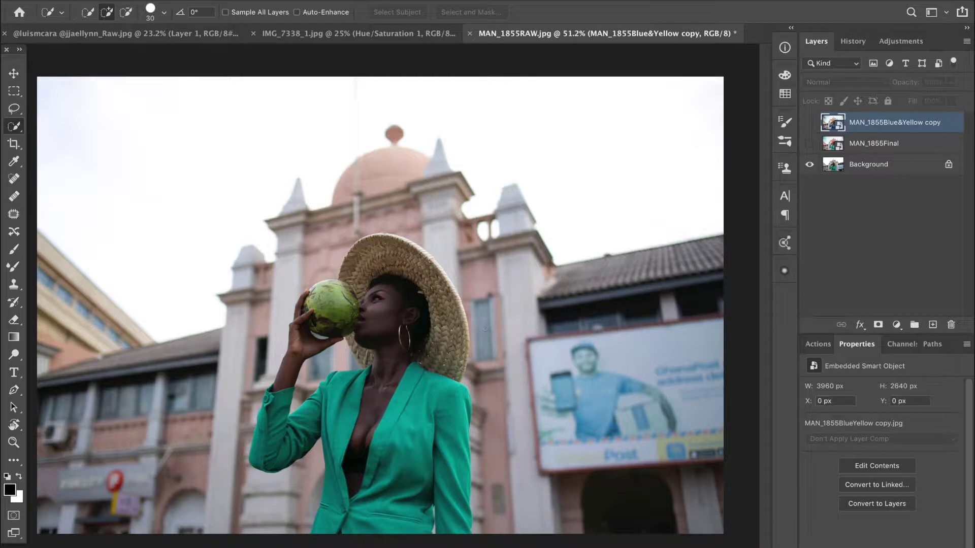
click(809, 144)
click(809, 124)
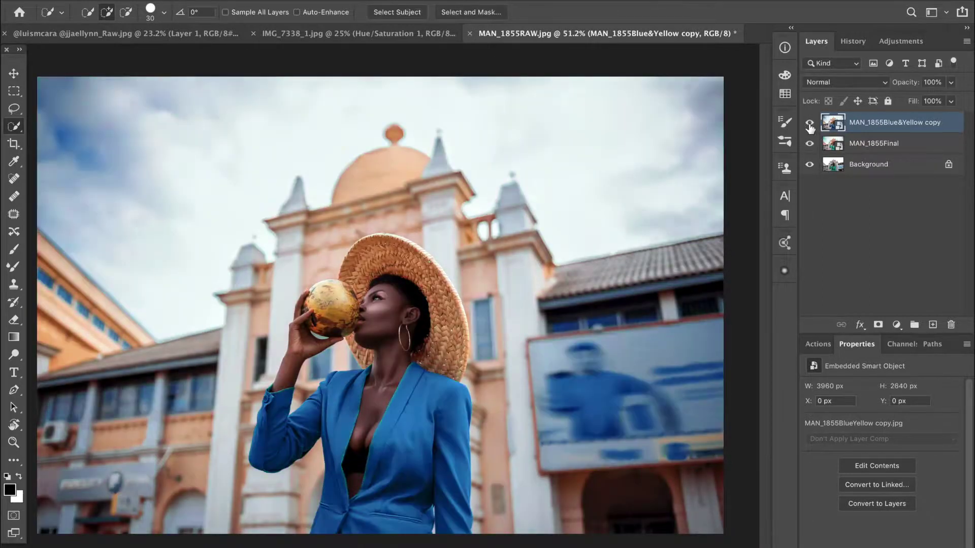
drag(809, 123, 812, 147)
drag(812, 146, 812, 147)
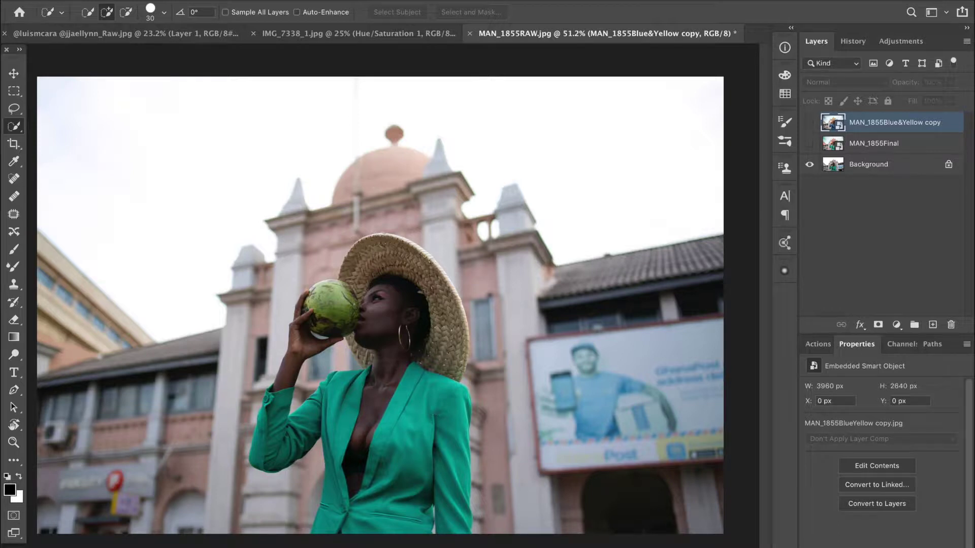
Step: Leave the teal-and-orange MAN_1855Final grade showing and open Adobe Color Themes
click(809, 144)
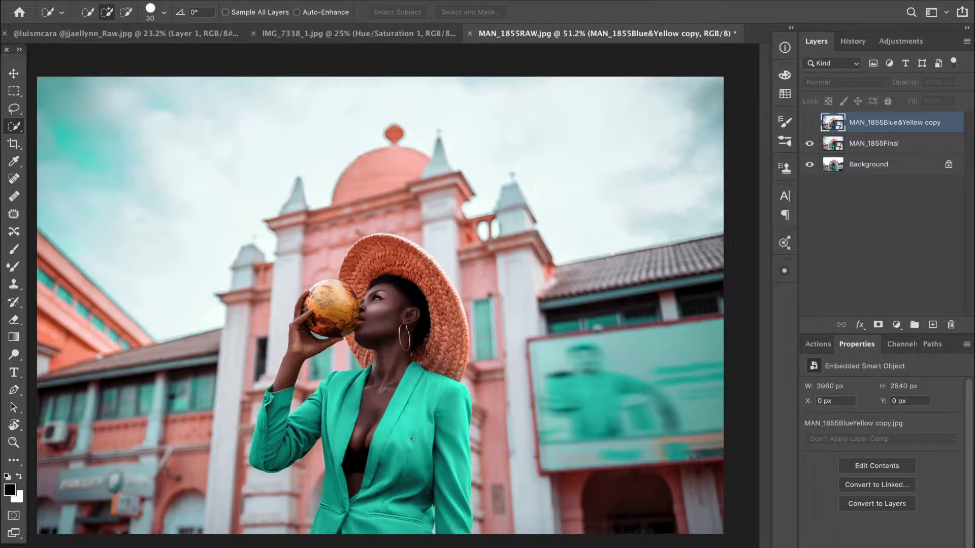
click(784, 246)
key(ctrl+minus)
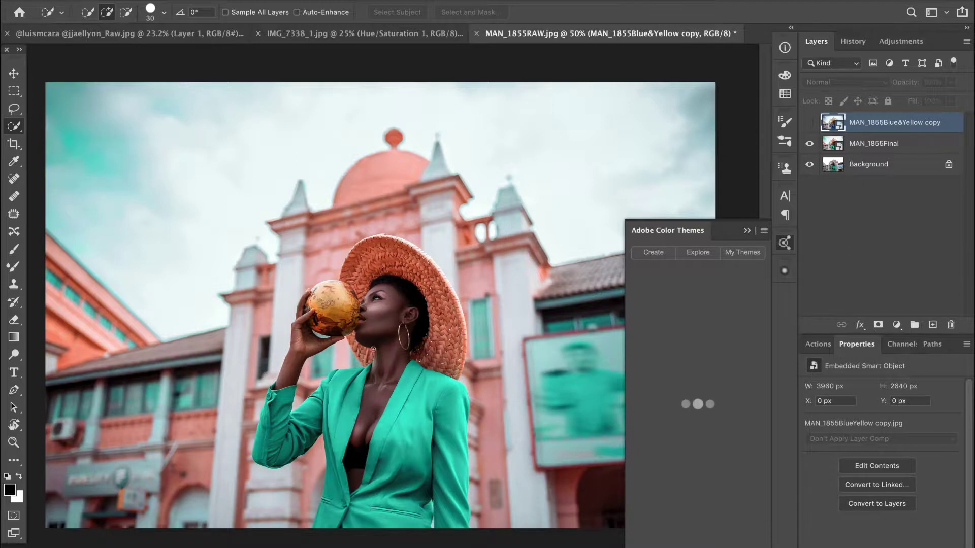
Step: Make the MAN_1855Blue&Yellow copy layer visible and collapse the Adobe Color Themes panel
scroll(383, 294, down, 1)
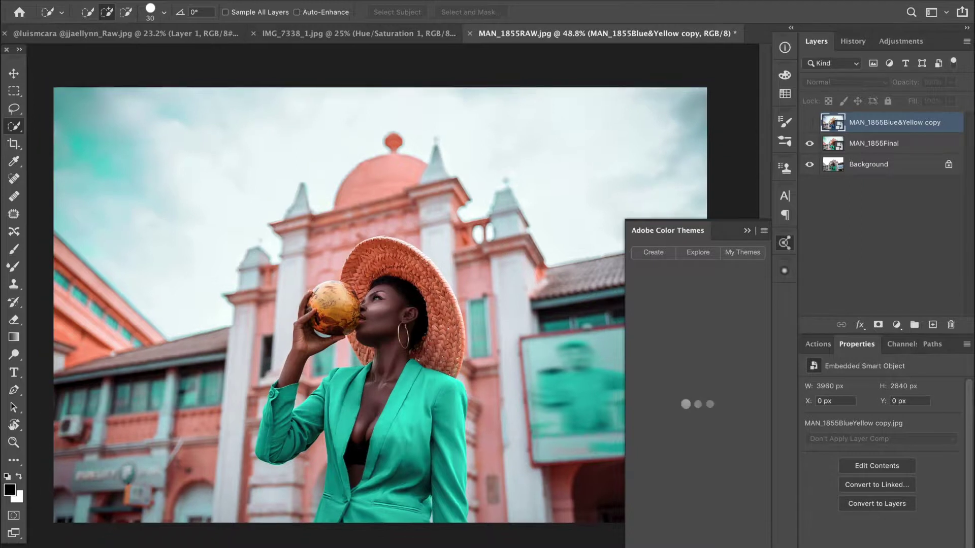
click(809, 123)
click(811, 124)
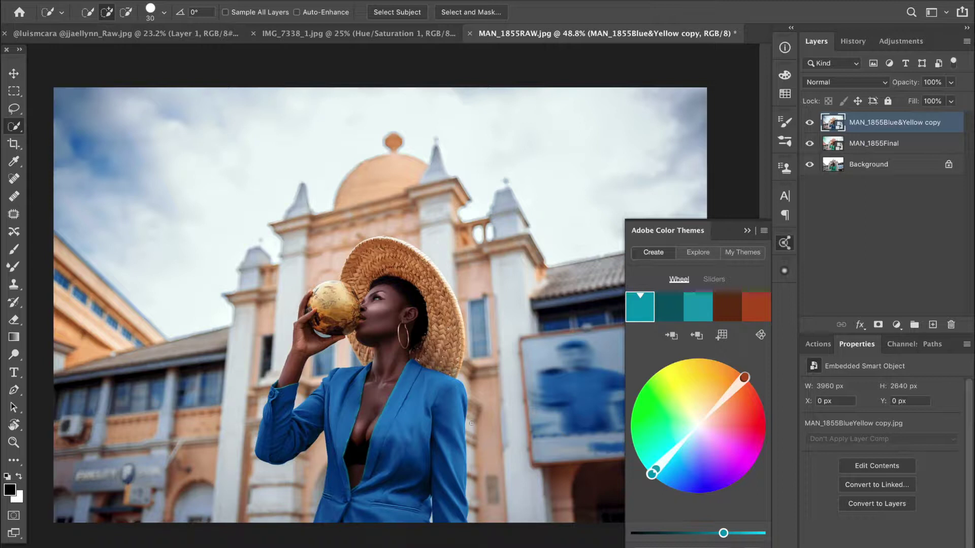
click(747, 232)
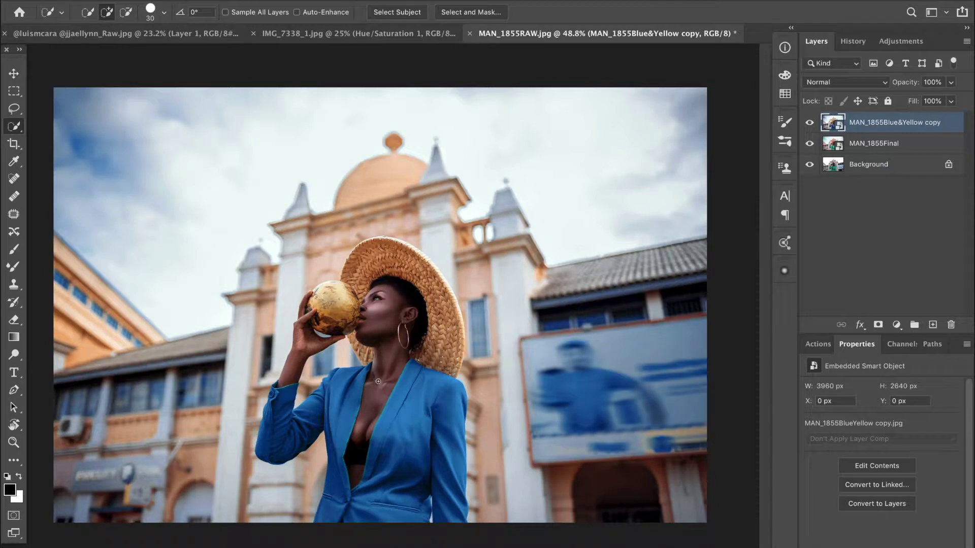
Step: Hide the Blue&Yellow copy layer, select MAN_1855Final, and bring up the new adjustment layer list
key(alt)
click(809, 122)
click(871, 147)
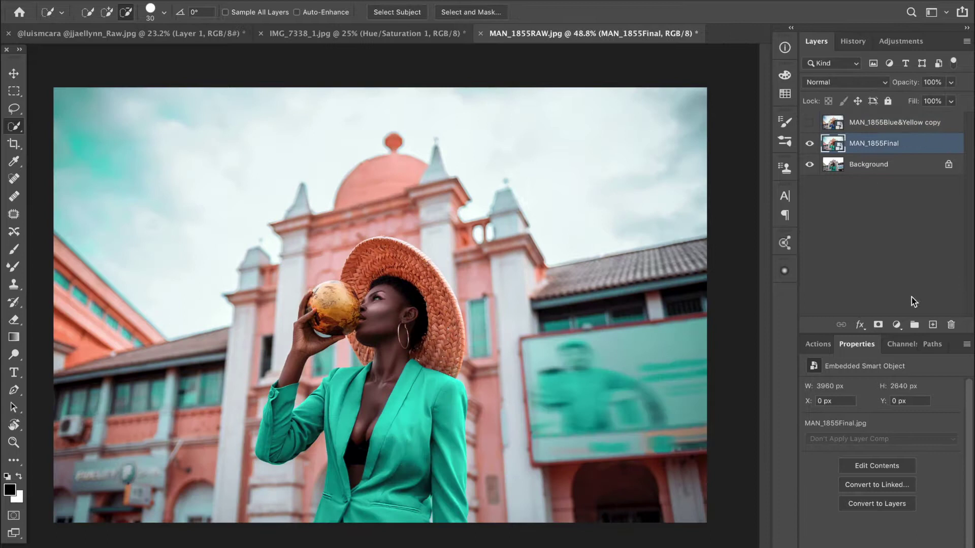
click(897, 325)
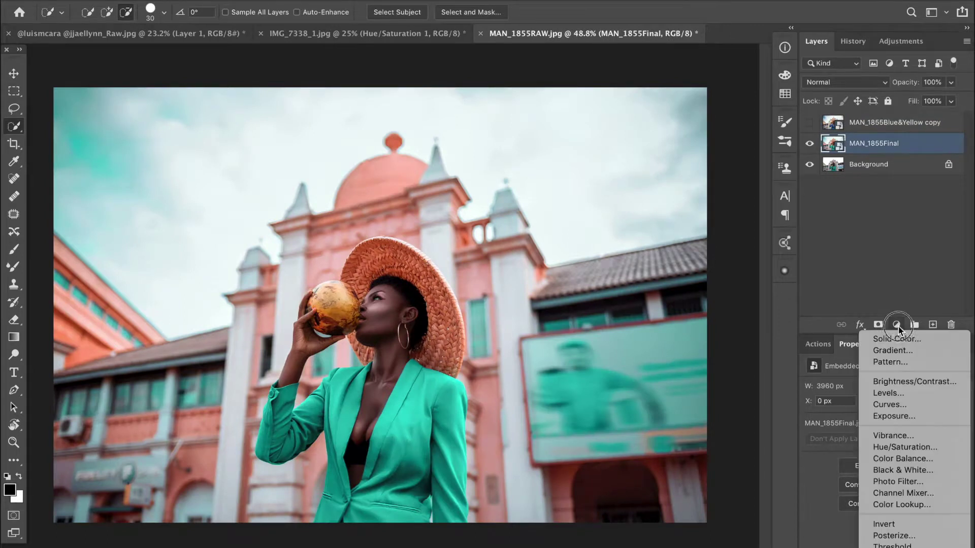
Step: Add a Hue/Saturation layer with the Cyans hue shifted to -127 and select its mask
click(918, 449)
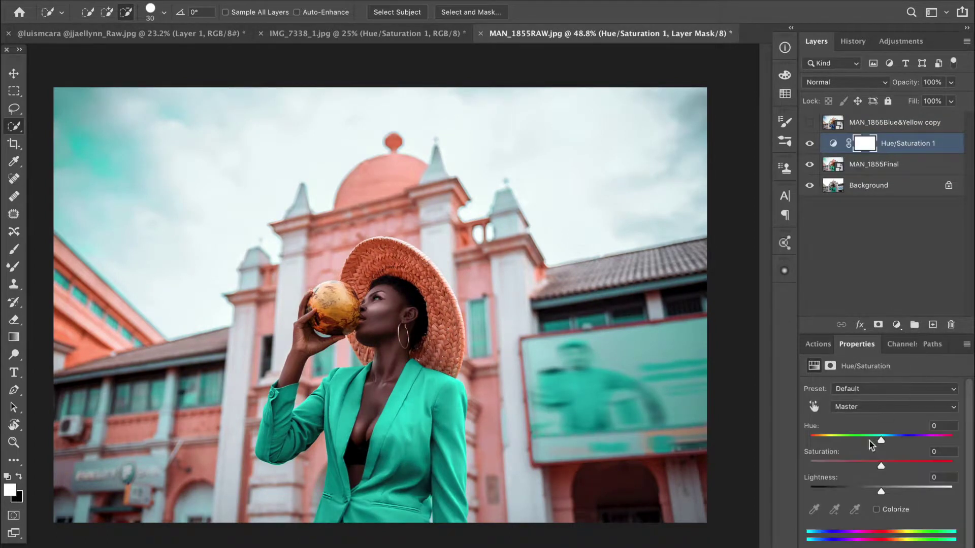
click(878, 408)
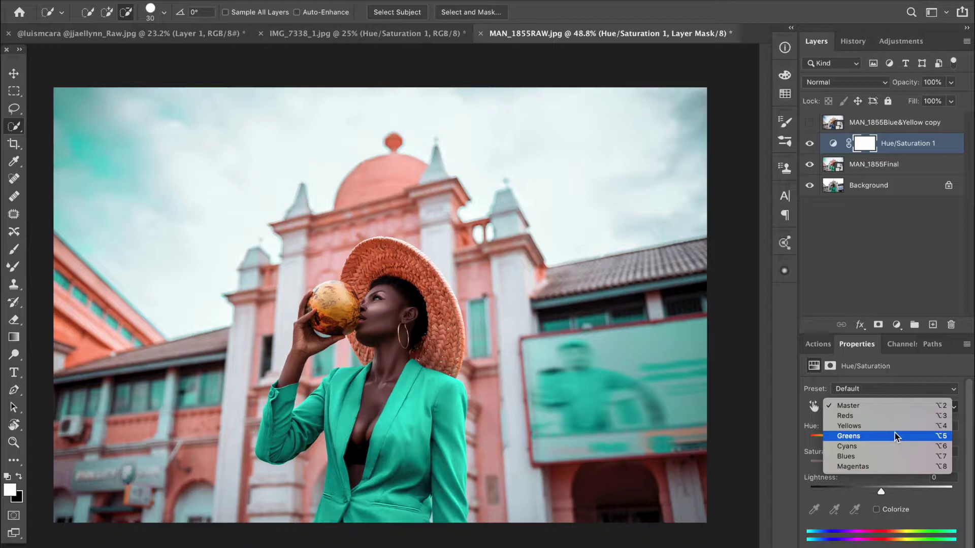
click(885, 446)
drag(881, 439, 823, 442)
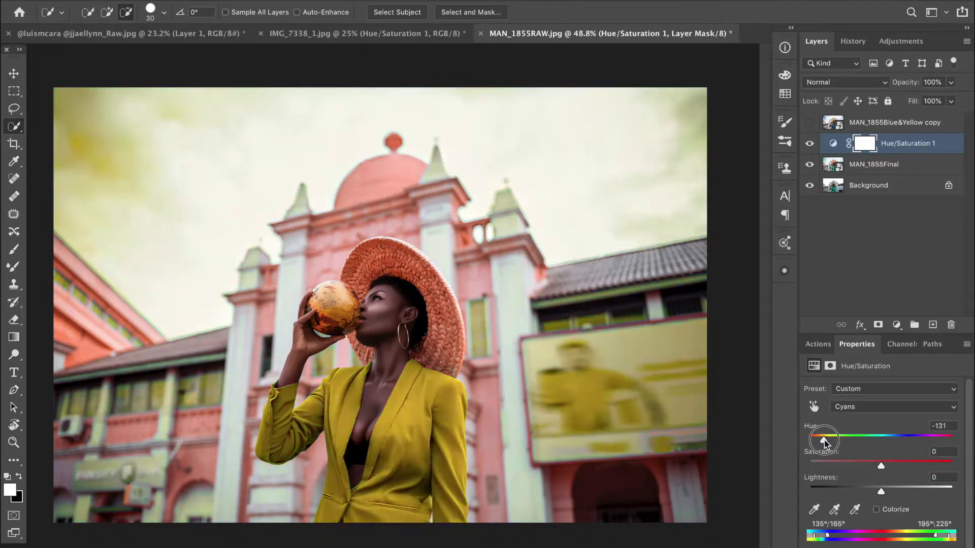
click(869, 146)
Step: Invert the Hue/Saturation 1 mask and paint white over the billboard figure at full flow
key(ctrl+i)
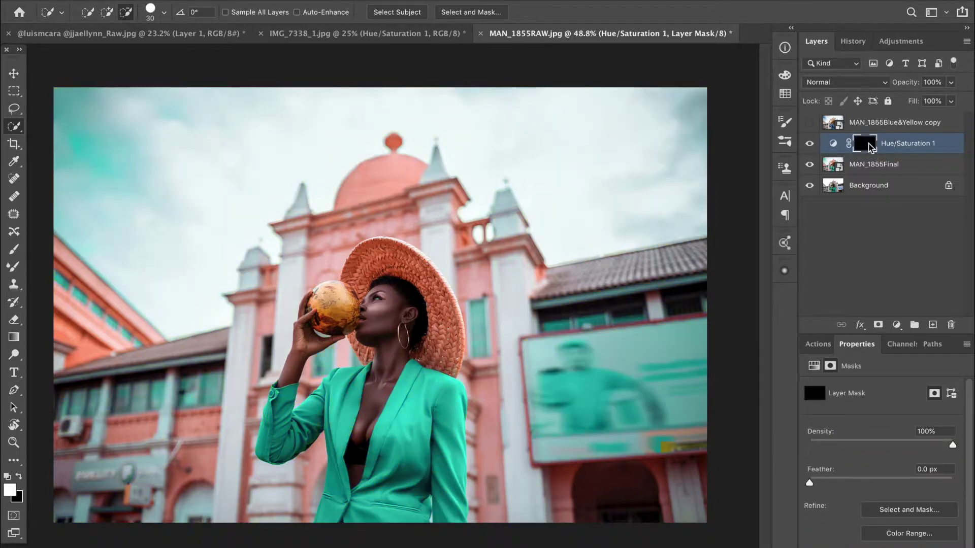
key(b)
key(bracketleft)
key(bracketleft)
key(bracketleft)
key(bracketleft)
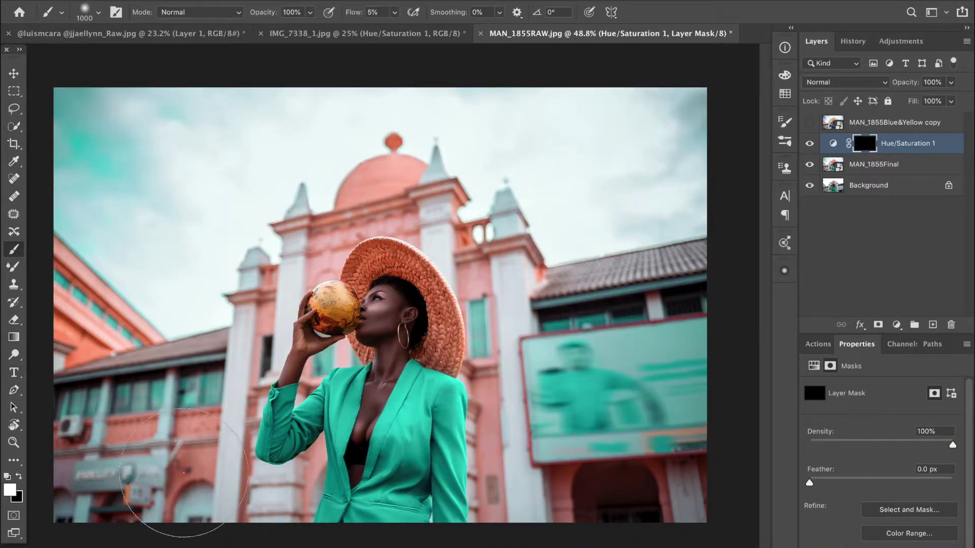
mouse_move(580, 383)
mouse_down()
mouse_move(556, 362)
mouse_move(596, 349)
mouse_move(587, 343)
mouse_move(580, 405)
mouse_move(570, 397)
mouse_move(590, 412)
mouse_move(644, 420)
mouse_move(653, 430)
mouse_move(646, 444)
mouse_move(665, 437)
mouse_up()
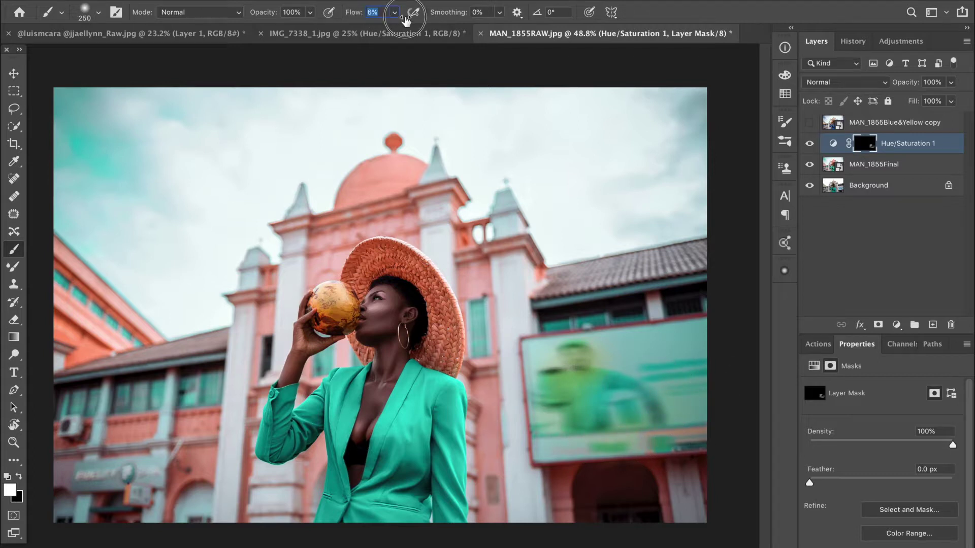
key(shift+0)
key(bracketleft)
mouse_move(575, 357)
mouse_down()
mouse_move(551, 394)
mouse_move(564, 380)
mouse_move(541, 376)
mouse_move(556, 435)
mouse_move(692, 434)
mouse_move(575, 444)
mouse_move(607, 414)
mouse_move(586, 401)
mouse_move(618, 396)
mouse_move(590, 383)
mouse_move(687, 367)
mouse_move(689, 352)
mouse_move(671, 375)
mouse_move(675, 388)
mouse_move(699, 392)
mouse_move(710, 407)
mouse_move(713, 332)
mouse_move(633, 348)
mouse_move(718, 326)
mouse_move(576, 354)
mouse_move(657, 335)
mouse_move(546, 347)
mouse_move(530, 370)
mouse_move(548, 440)
mouse_move(536, 453)
mouse_move(588, 451)
mouse_move(538, 430)
mouse_move(526, 367)
mouse_move(545, 350)
mouse_move(531, 325)
mouse_move(692, 299)
mouse_move(712, 282)
mouse_move(524, 311)
mouse_move(476, 334)
mouse_up()
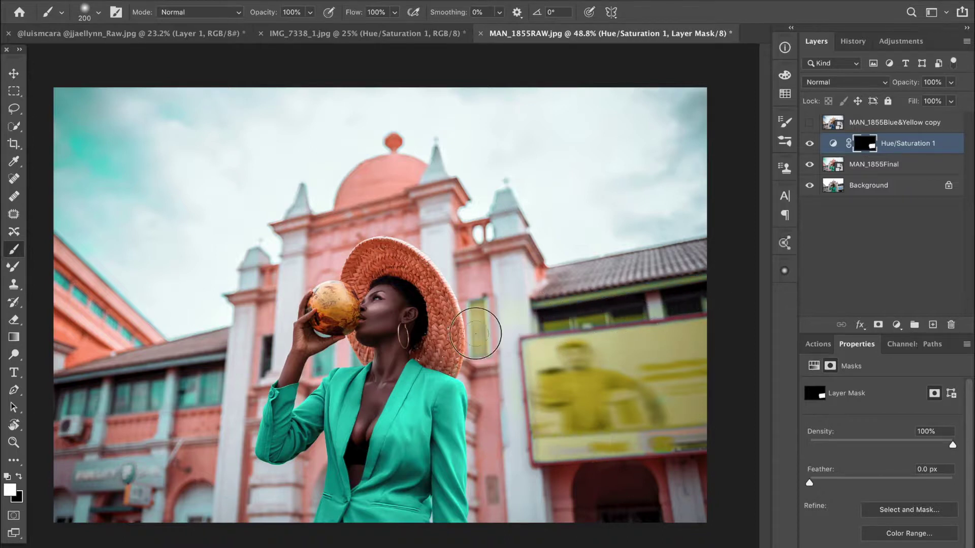
Step: Paint the window beside the hat and the left building's windows yellow, then add Layer 1
click(317, 361)
key(bracketright)
mouse_move(200, 387)
mouse_down()
mouse_move(227, 383)
mouse_move(74, 401)
mouse_move(122, 391)
mouse_up()
key(bracketleft)
key(bracketleft)
key(bracketleft)
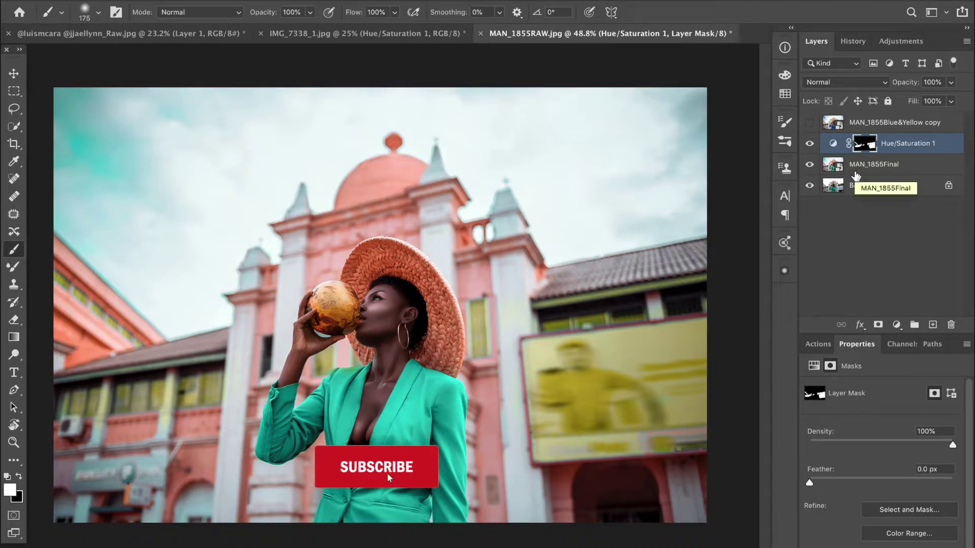
click(931, 324)
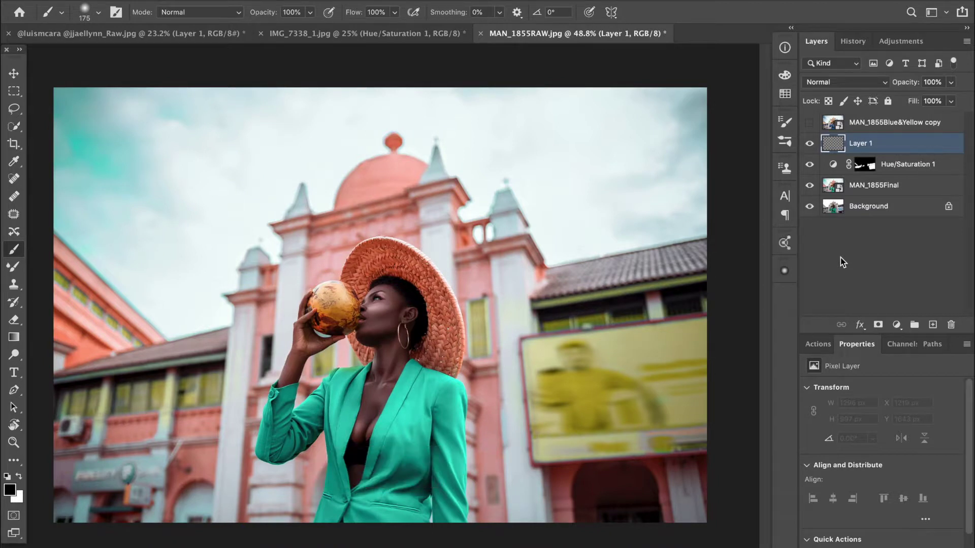
Step: Stamp visible into Layer 1, move it to the top, copy the mask onto it, show Blue&Yellow copy
key(ctrl+alt+shift+e)
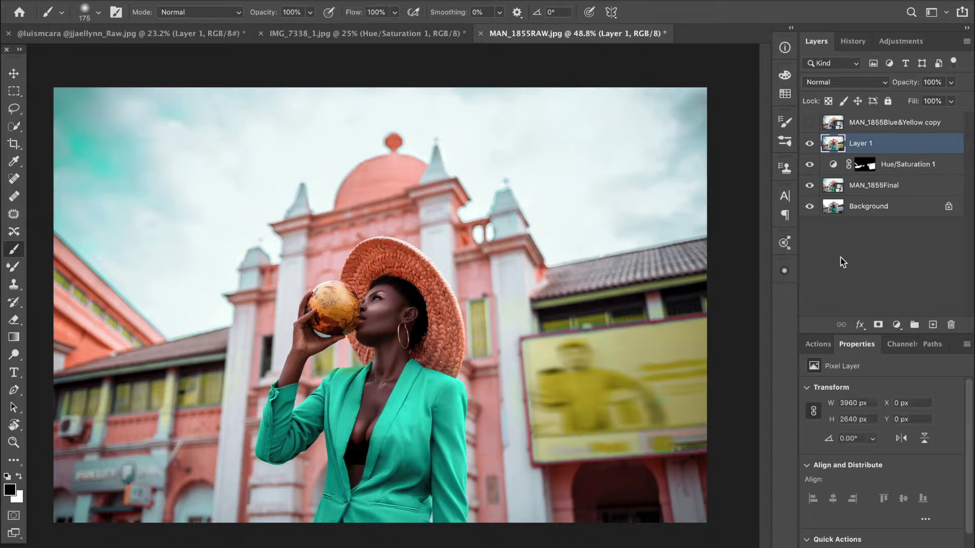
drag(884, 150, 879, 125)
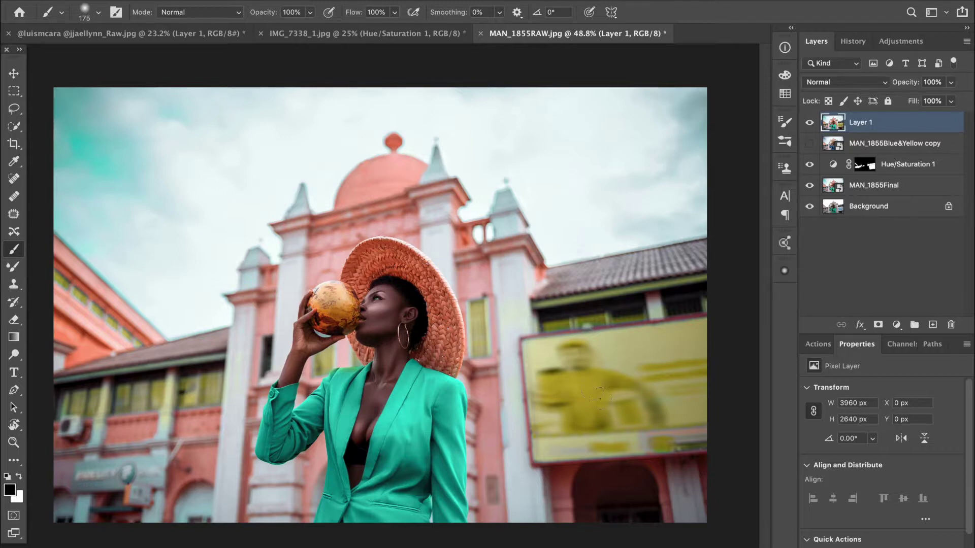
drag(866, 165, 865, 129)
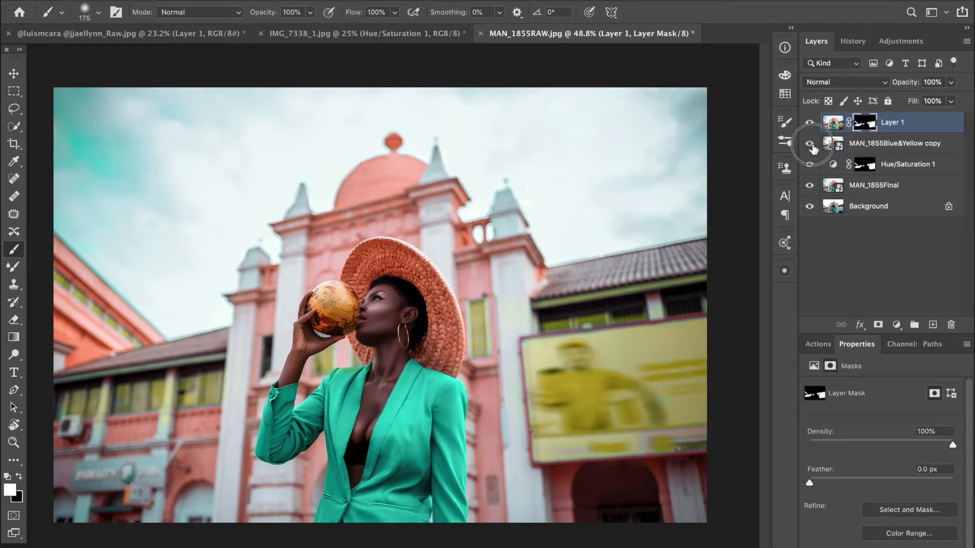
click(810, 145)
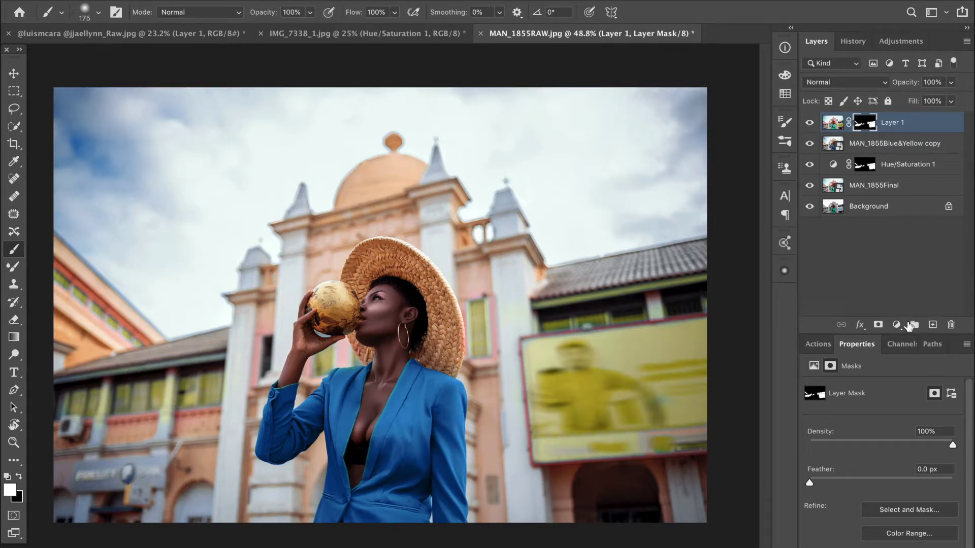
Step: Add a Hue/Saturation 2 layer and copy Layer 1's mask onto it
click(896, 325)
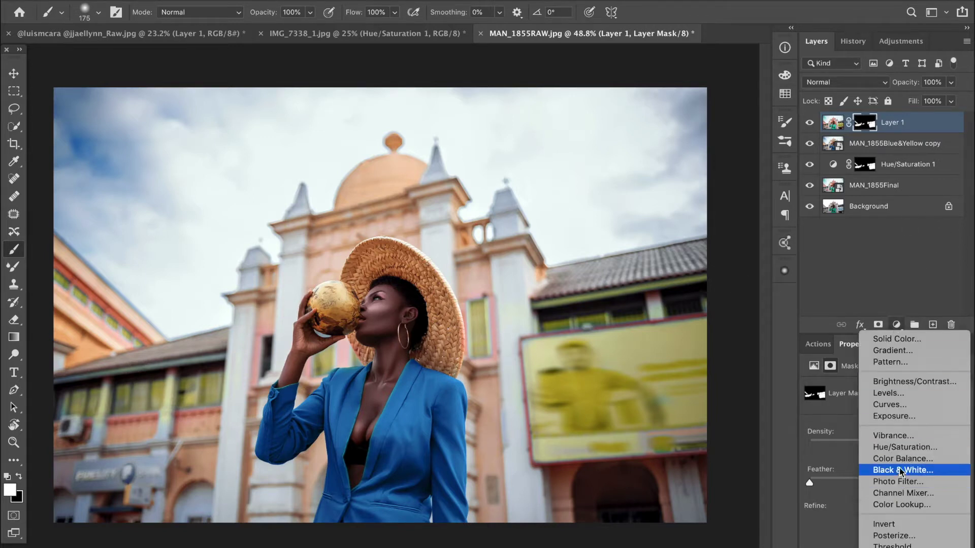
click(900, 449)
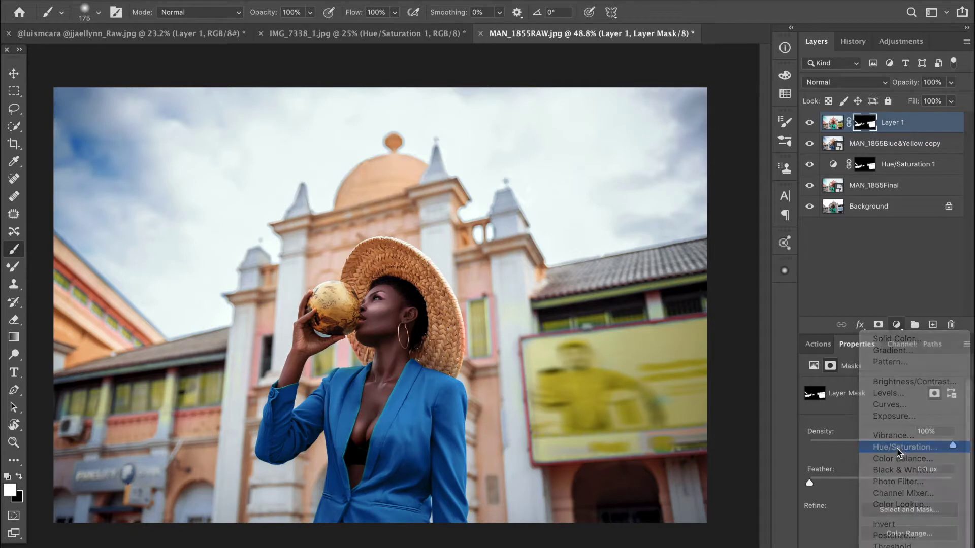
drag(865, 144, 865, 123)
click(833, 123)
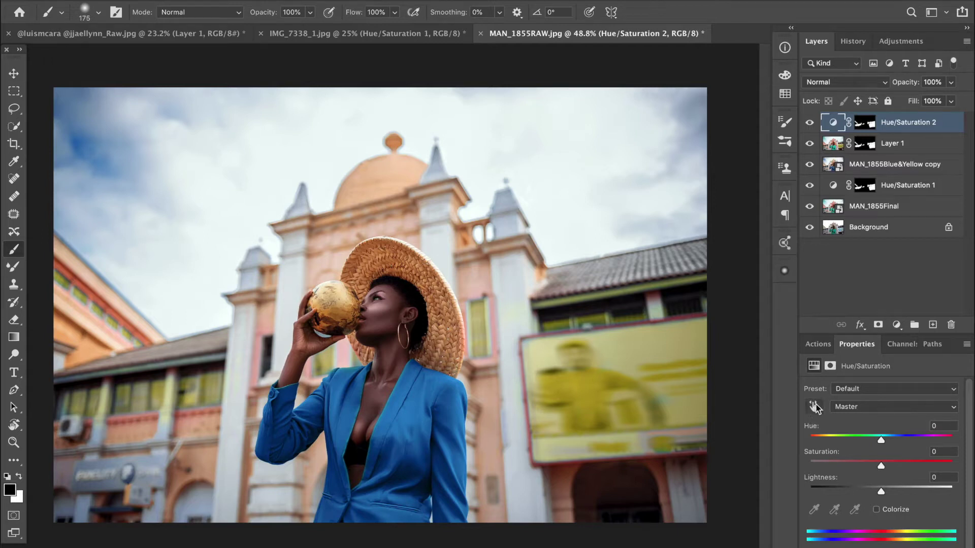
Step: Target the billboard's Yellows at Hue -8, Saturation -30, Lightness -18, comparing before and after
click(815, 406)
click(595, 384)
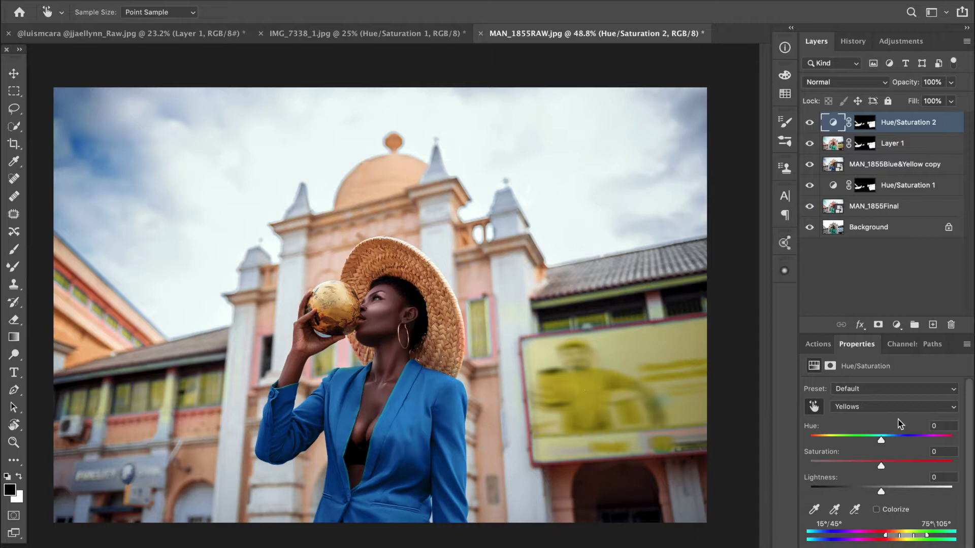
drag(880, 441, 868, 493)
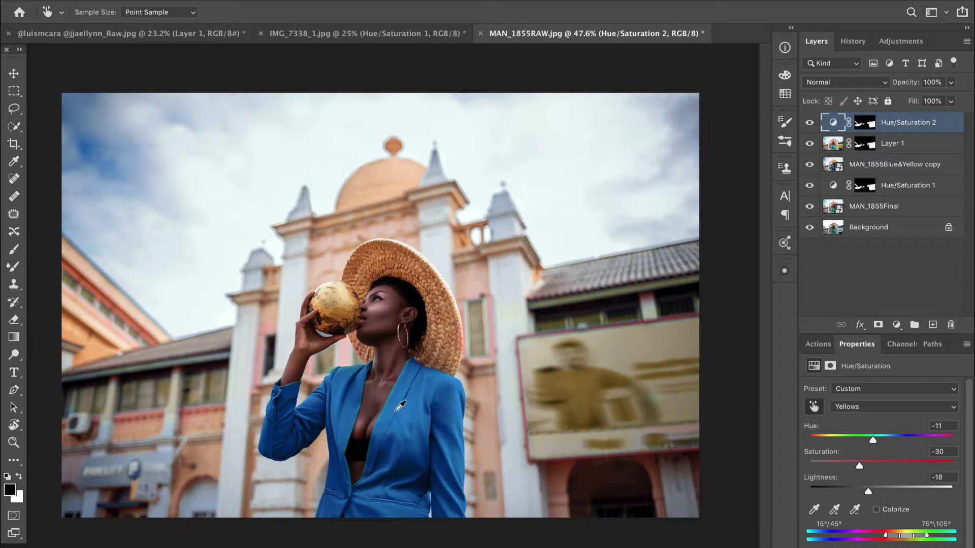
drag(872, 439, 877, 440)
scroll(472, 360, down, 2)
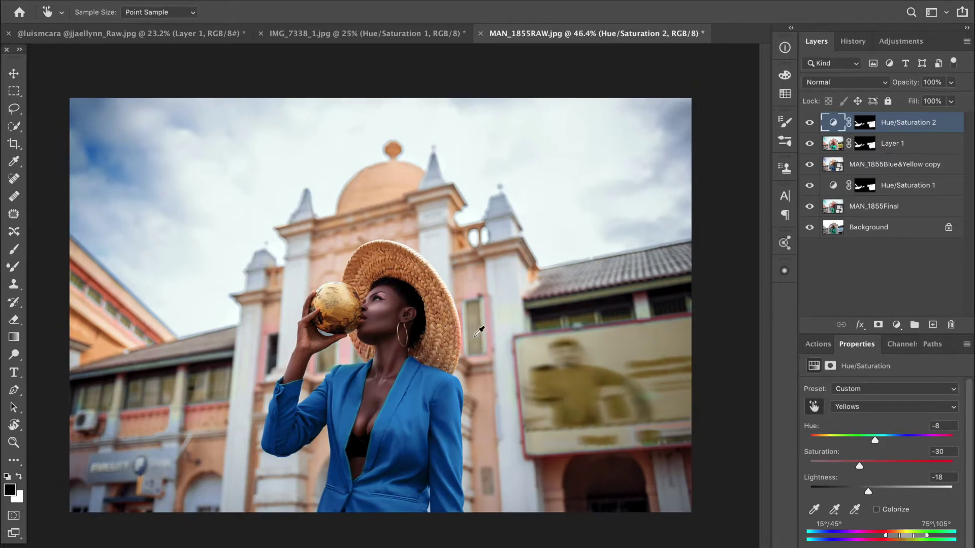
scroll(480, 354, down, 2)
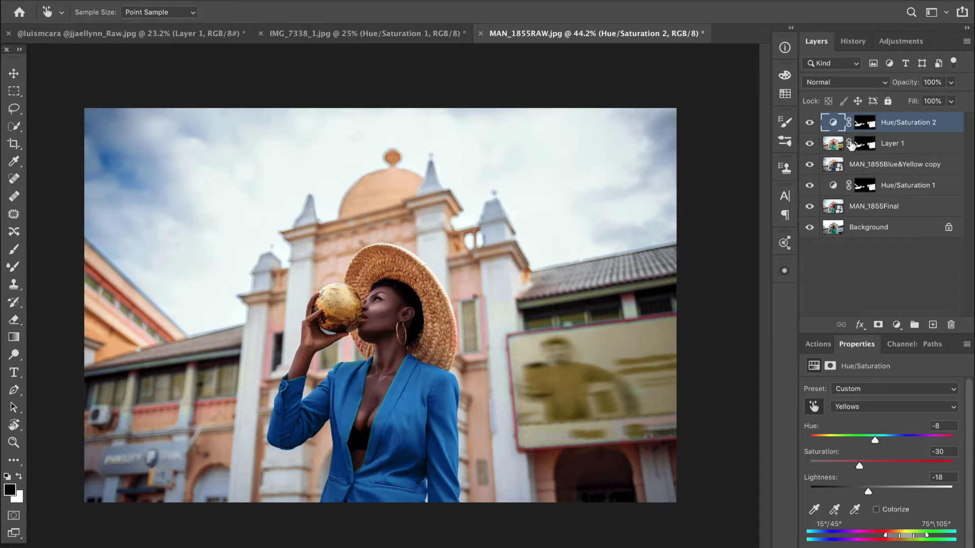
click(809, 124)
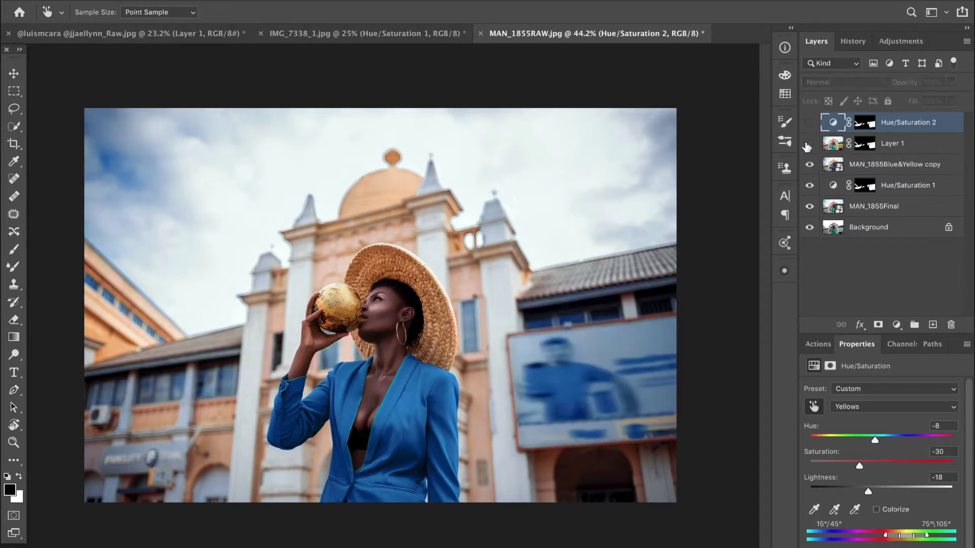
click(809, 123)
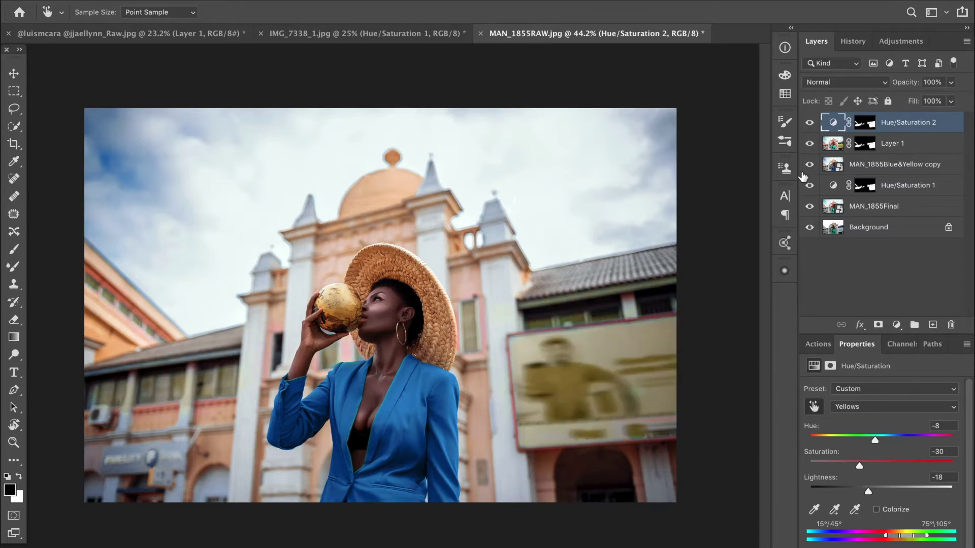